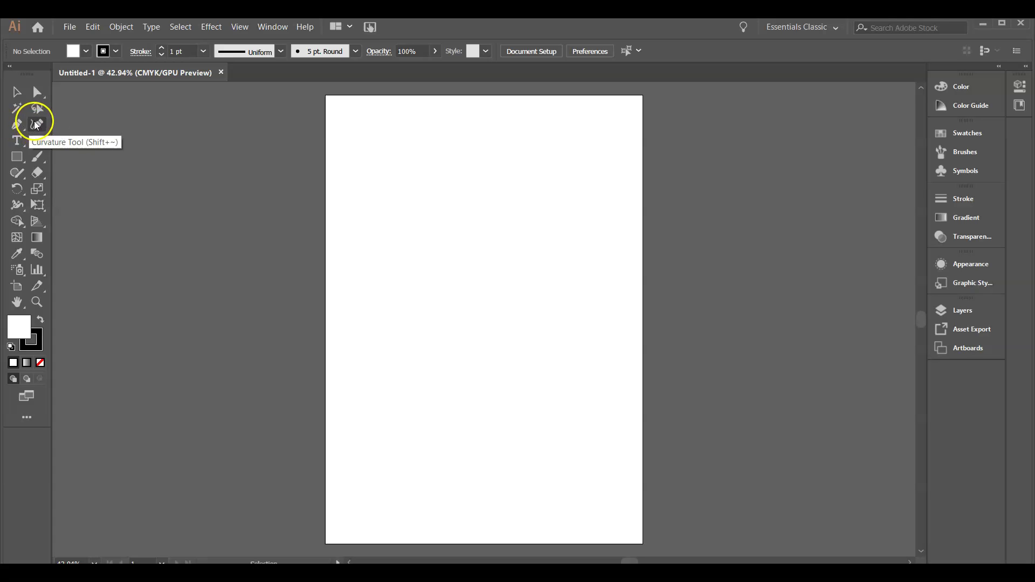
Draw an open rounded outline about 196 by 173 pt with five Curvature tool points in the artboard's upper half.
{"action": "left_click", "coordinate": [43, 124]}
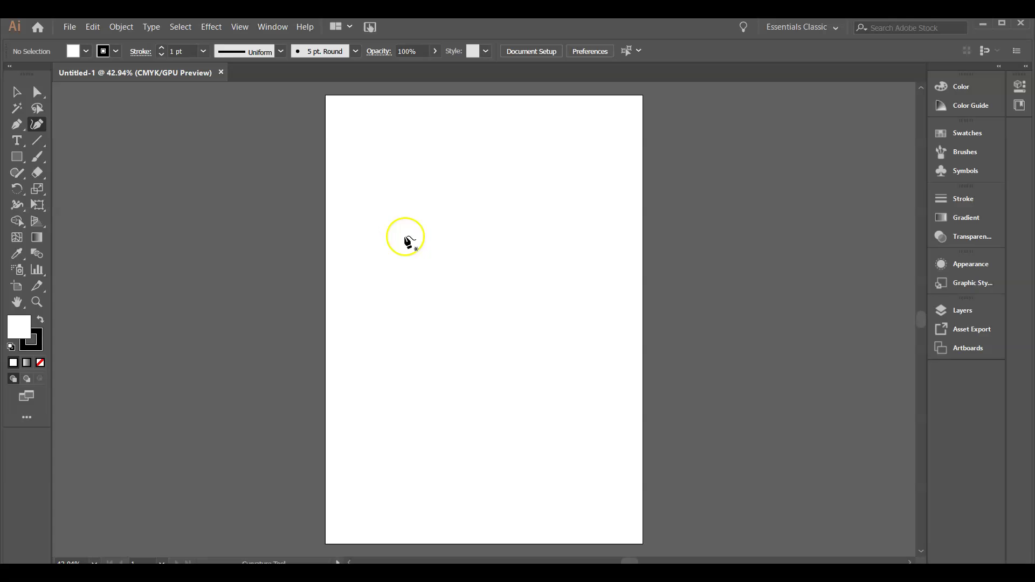
{"action": "left_click", "coordinate": [403, 220]}
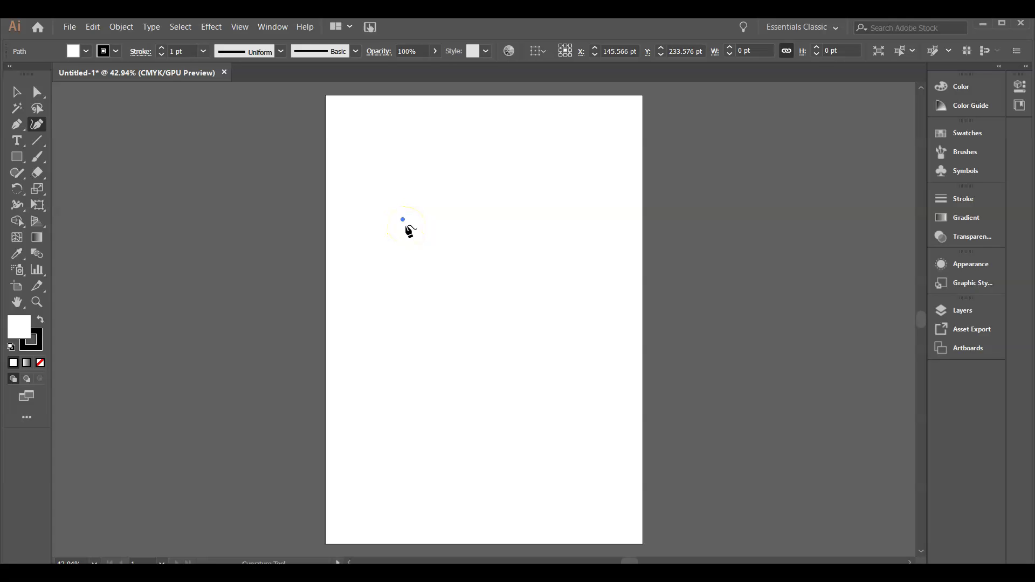
{"action": "left_click", "coordinate": [467, 186]}
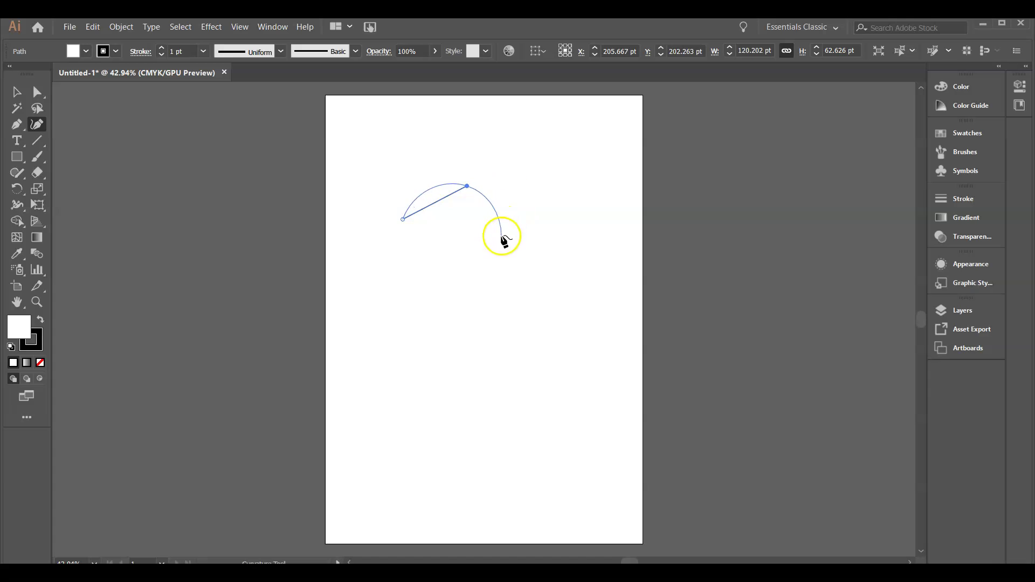
{"action": "left_click", "coordinate": [505, 214]}
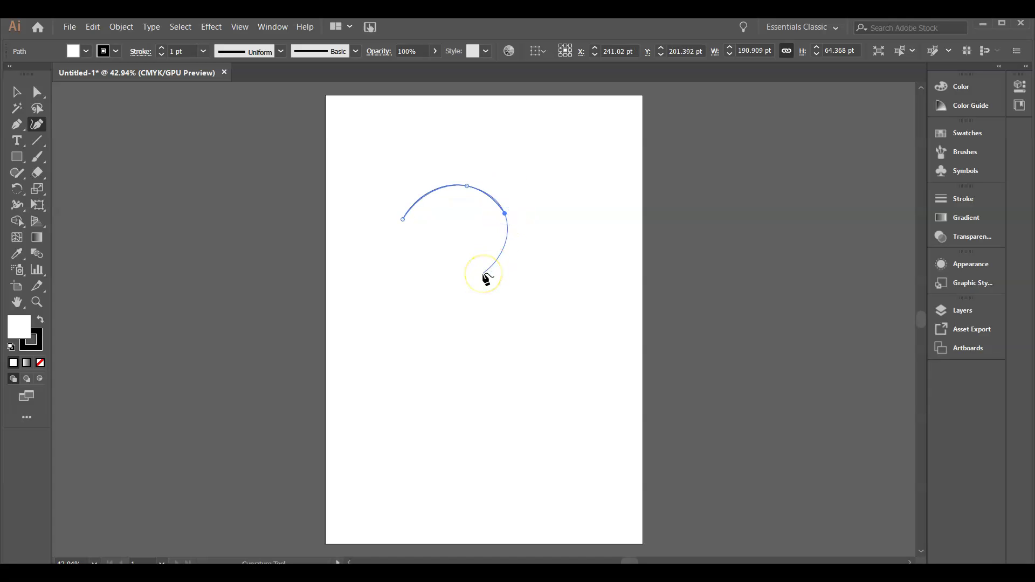
{"action": "left_click", "coordinate": [468, 275]}
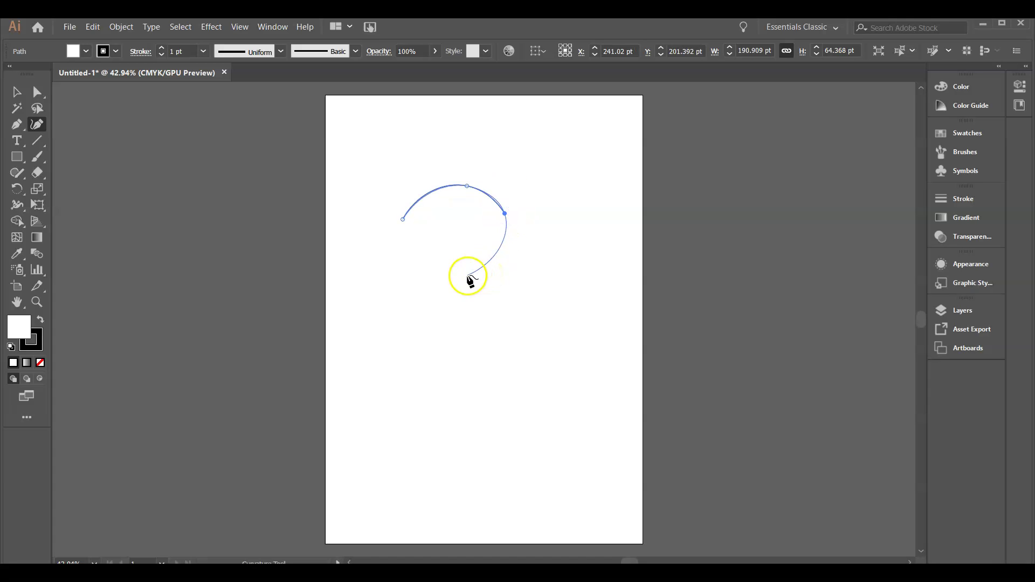
{"action": "left_click", "coordinate": [402, 249]}
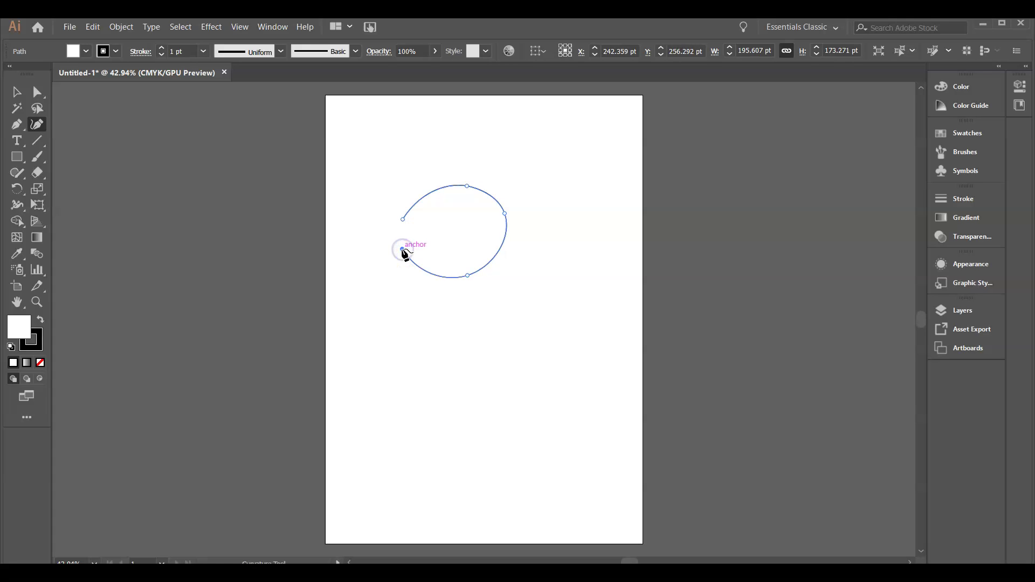
Try extending the open path downward from its last anchor with a curve followed by straight segments between corner points.
{"action": "left_click_drag", "start_coordinate": [402, 250], "coordinate": [389, 268]}
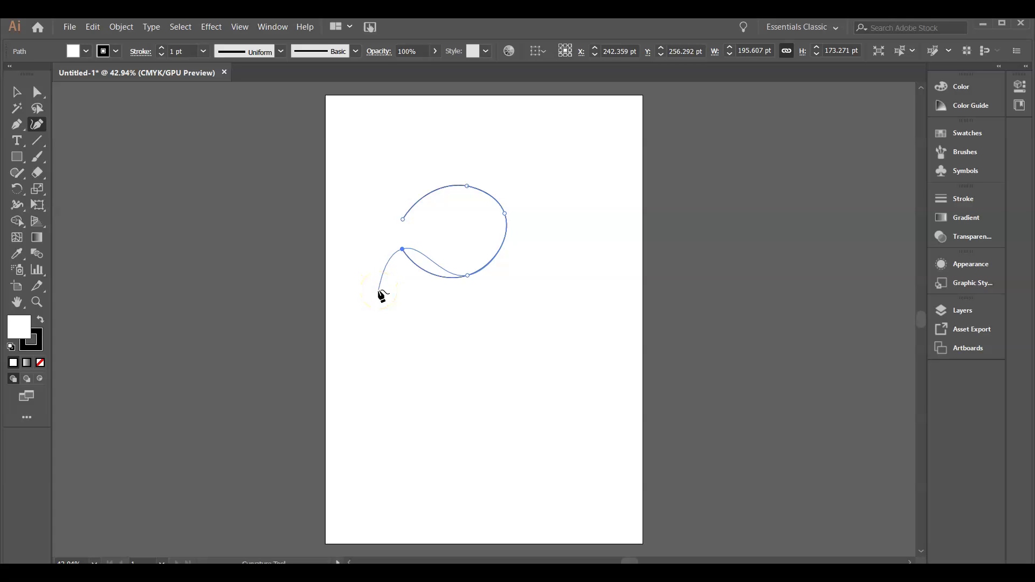
{"action": "left_click", "coordinate": [378, 290]}
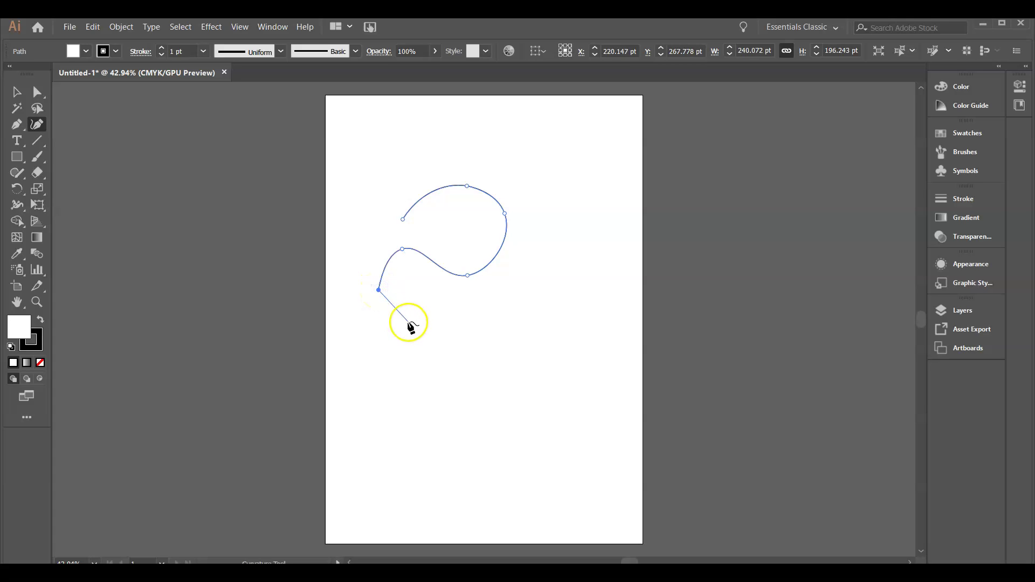
{"action": "left_click", "coordinate": [408, 322]}
{"action": "left_click", "coordinate": [380, 351]}
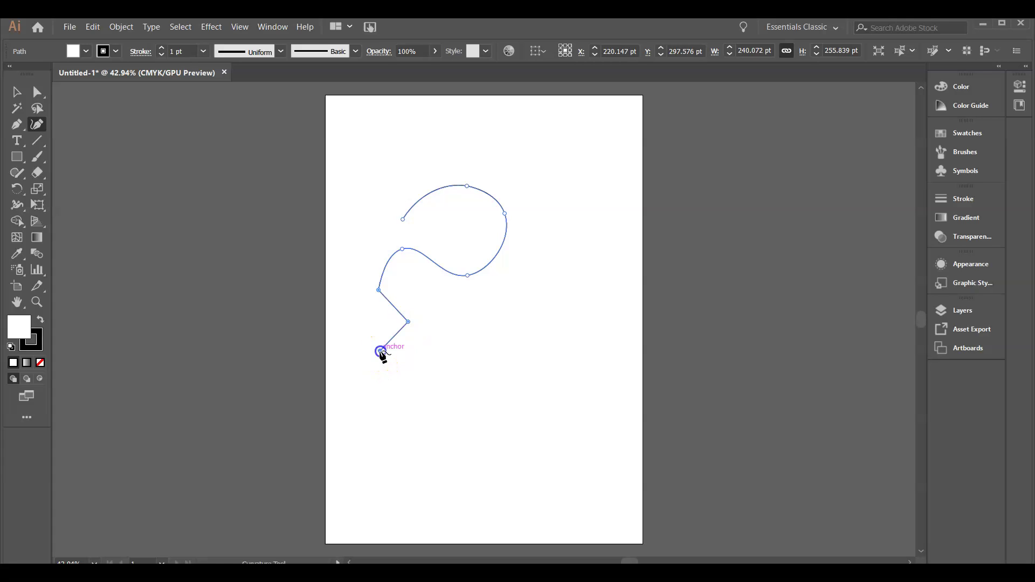
{"action": "left_click", "coordinate": [354, 312]}
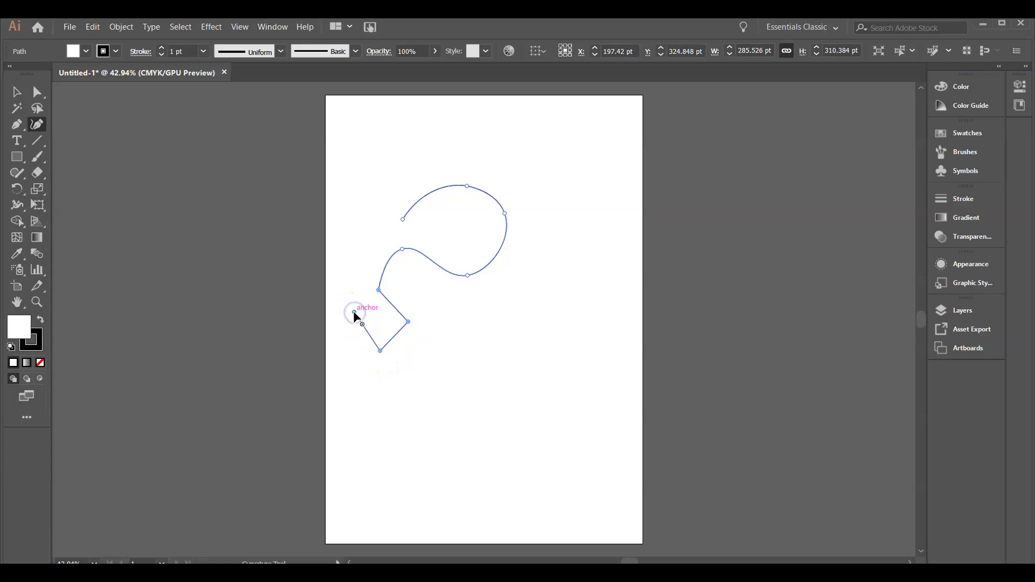
Continue the path up and around the rounded outline with wavy curves, ending in a square notch of corner points.
{"action": "left_click", "coordinate": [359, 229]}
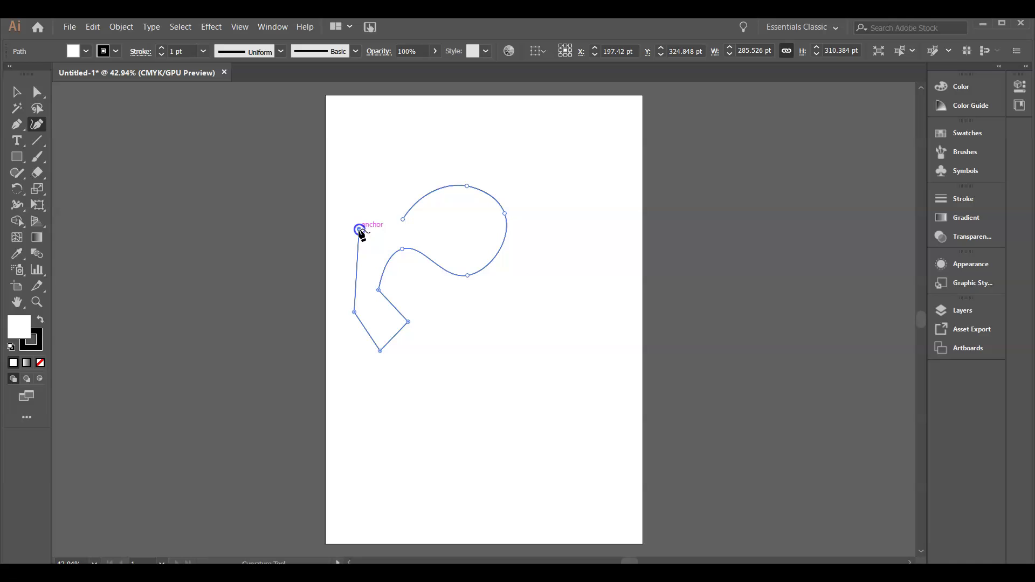
{"action": "left_click", "coordinate": [404, 191]}
{"action": "left_click", "coordinate": [394, 156]}
{"action": "left_click", "coordinate": [429, 146]}
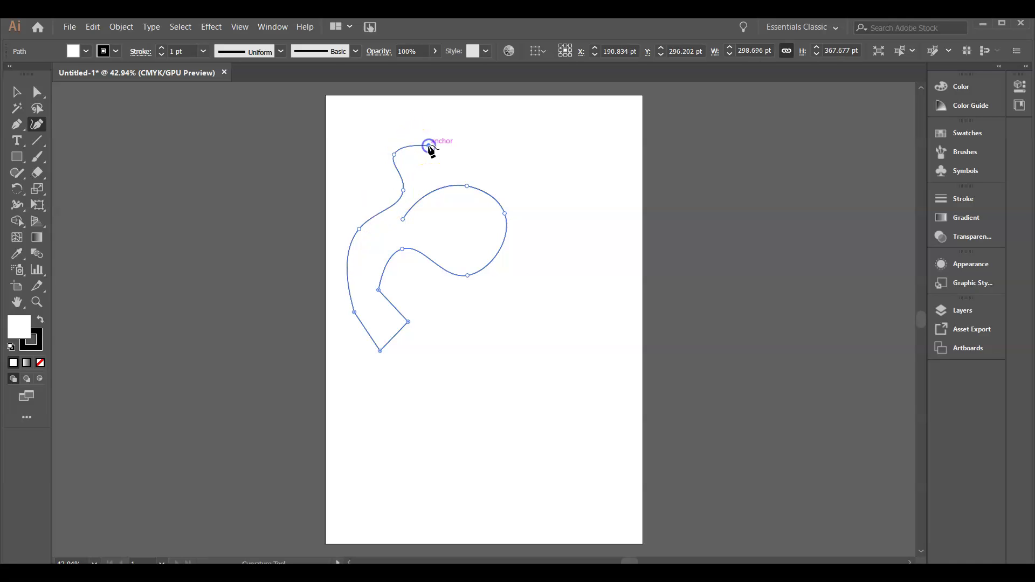
{"action": "left_click", "coordinate": [457, 119]}
{"action": "left_click", "coordinate": [519, 142]}
{"action": "left_click", "coordinate": [515, 188]}
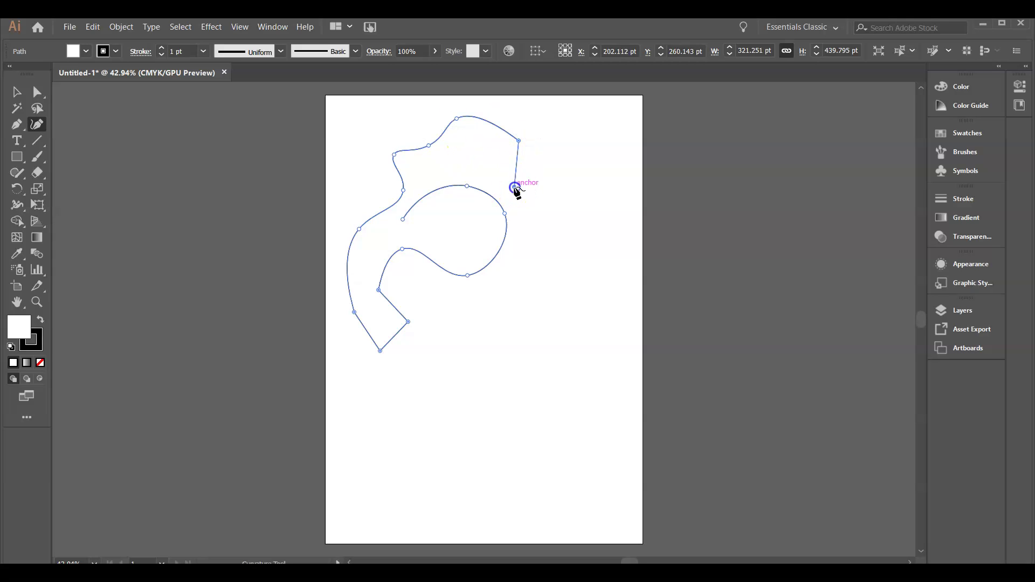
{"action": "left_click", "coordinate": [550, 180]}
{"action": "left_click", "coordinate": [556, 139]}
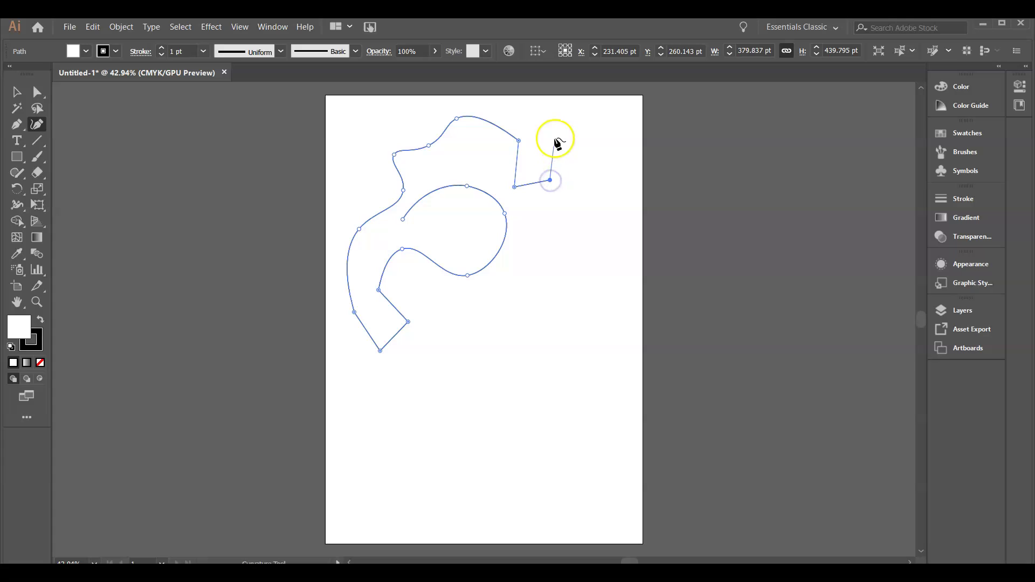
{"action": "left_click", "coordinate": [563, 150]}
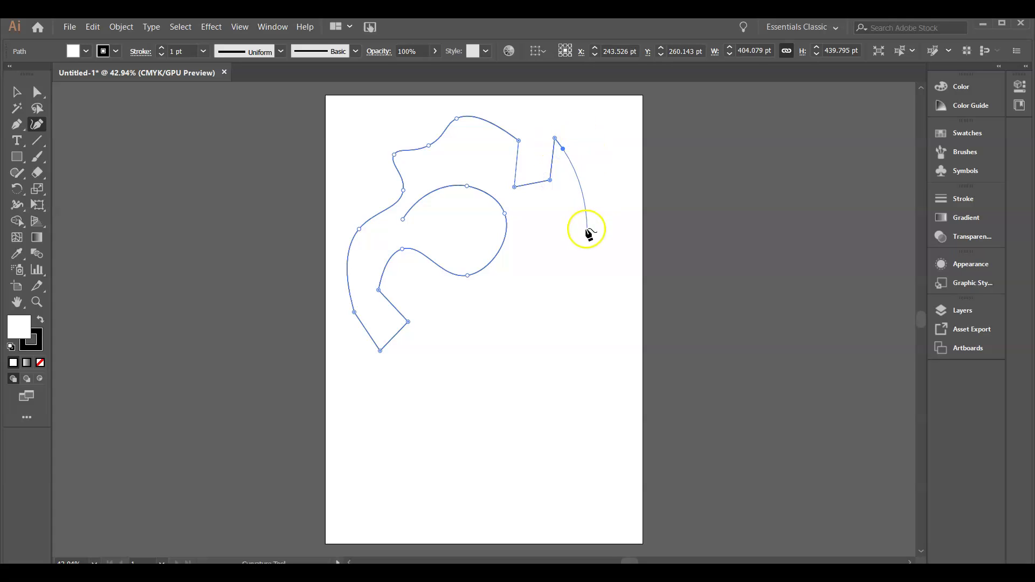
Undo the added path points back to the five-point open rounded outline.
{"action": "key", "text": "ctrl+z"}
{"action": "key", "text": "ctrl+z"}
{"action": "key", "text": "ctrl+z"}
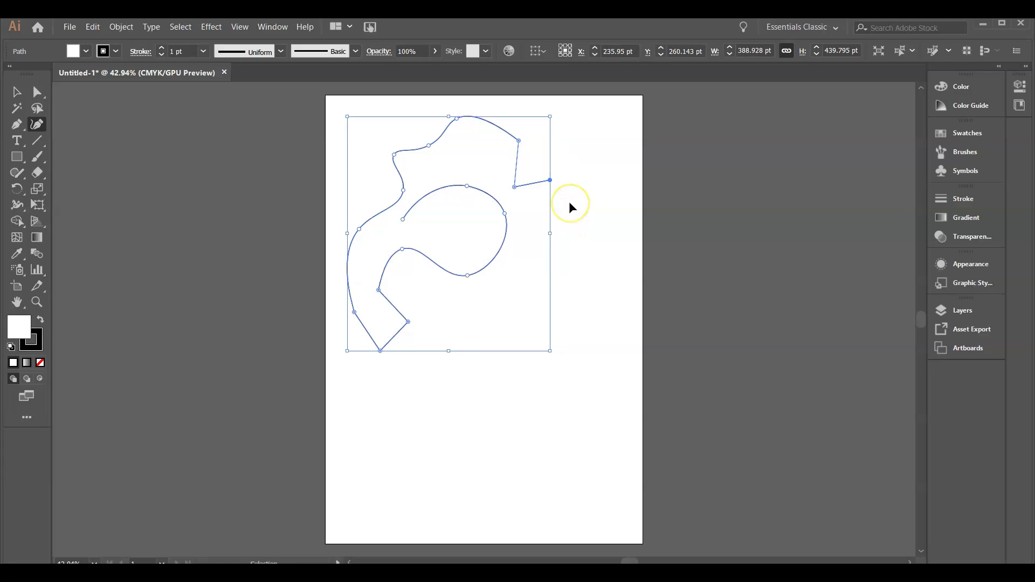
{"action": "key", "text": "ctrl+z"}
{"action": "key", "text": "ctrl+z"}
{"action": "key", "text": "ctrl+z"}
{"action": "key", "text": "ctrl+z"}
{"action": "key", "text": "ctrl+z"}
{"action": "key", "text": "ctrl+z"}
{"action": "key", "text": "ctrl+z"}
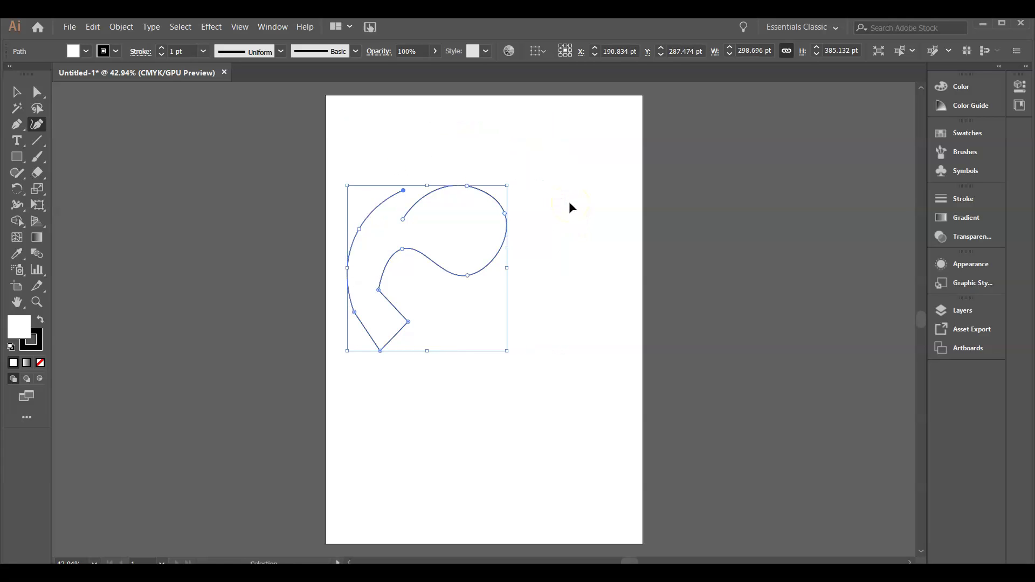
{"action": "key", "text": "ctrl+z"}
{"action": "key", "text": "ctrl+z"}
{"action": "key", "text": "ctrl+z"}
{"action": "key", "text": "ctrl+z"}
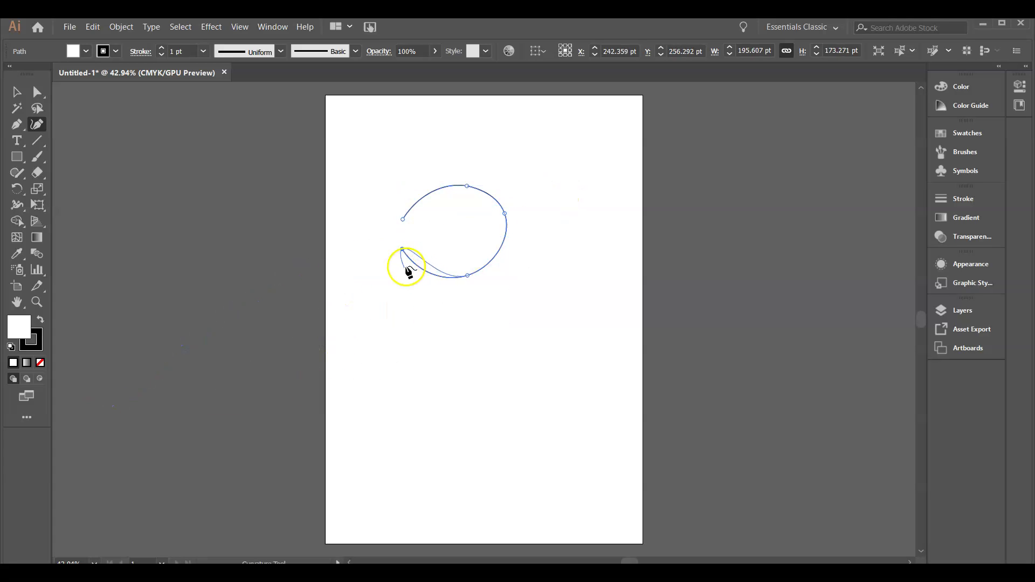
Close the rounded outline at its first anchor point and fill the resulting oval with magenta.
{"action": "left_click", "coordinate": [403, 219]}
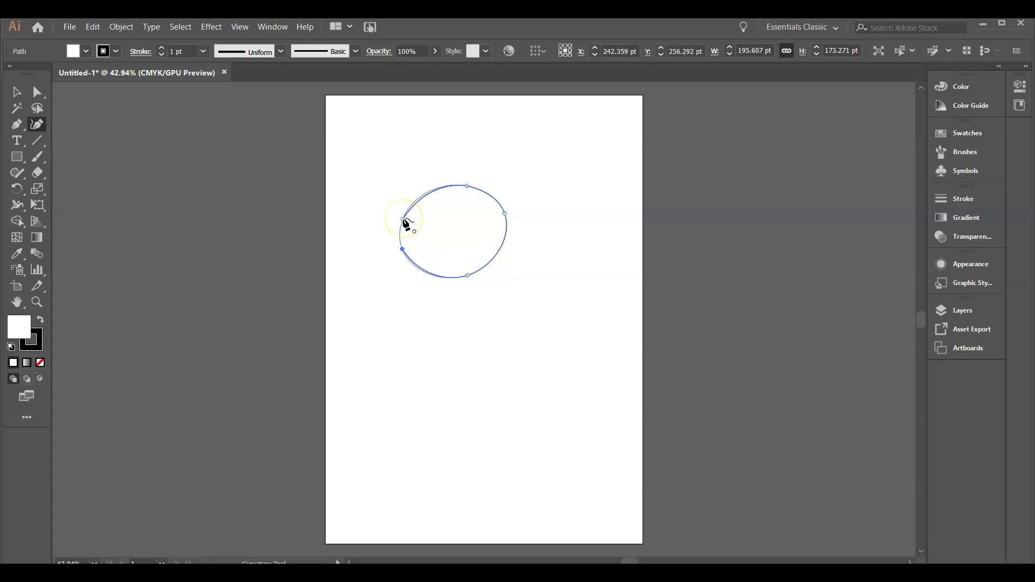
{"action": "left_click", "coordinate": [406, 222]}
{"action": "left_click", "coordinate": [403, 220]}
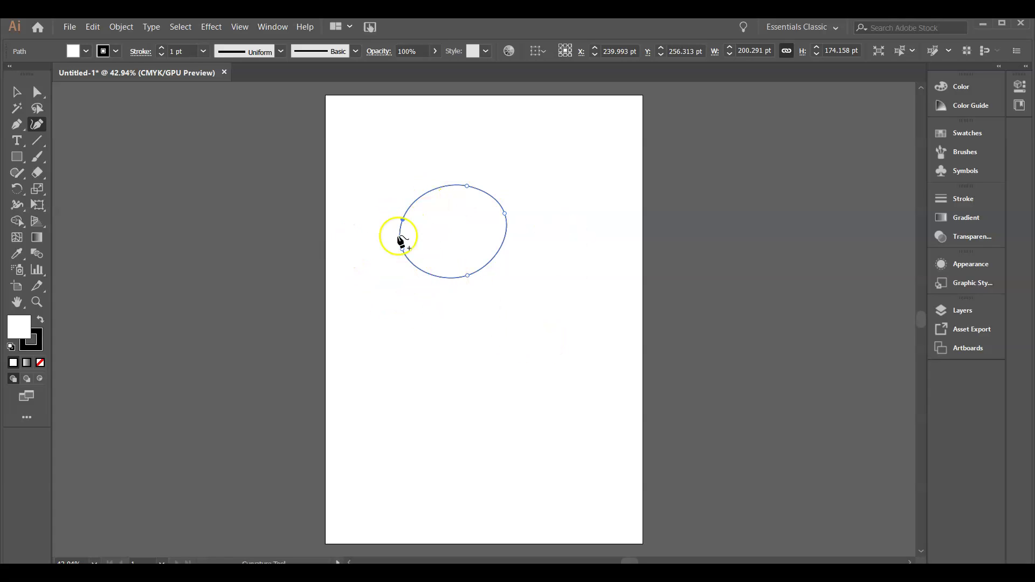
{"action": "left_click", "coordinate": [85, 52]}
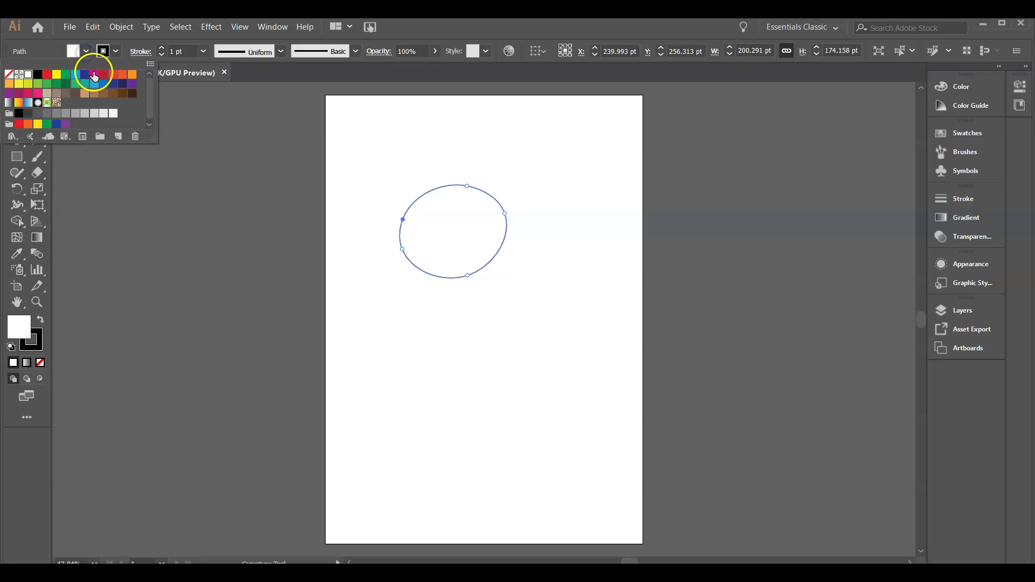
{"action": "left_click", "coordinate": [95, 75]}
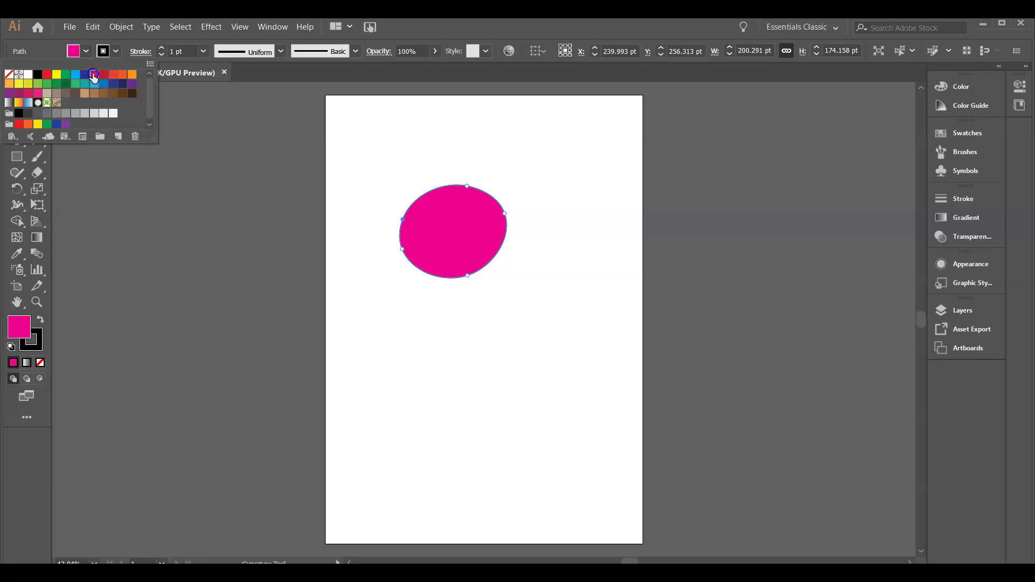
{"action": "left_click", "coordinate": [270, 274]}
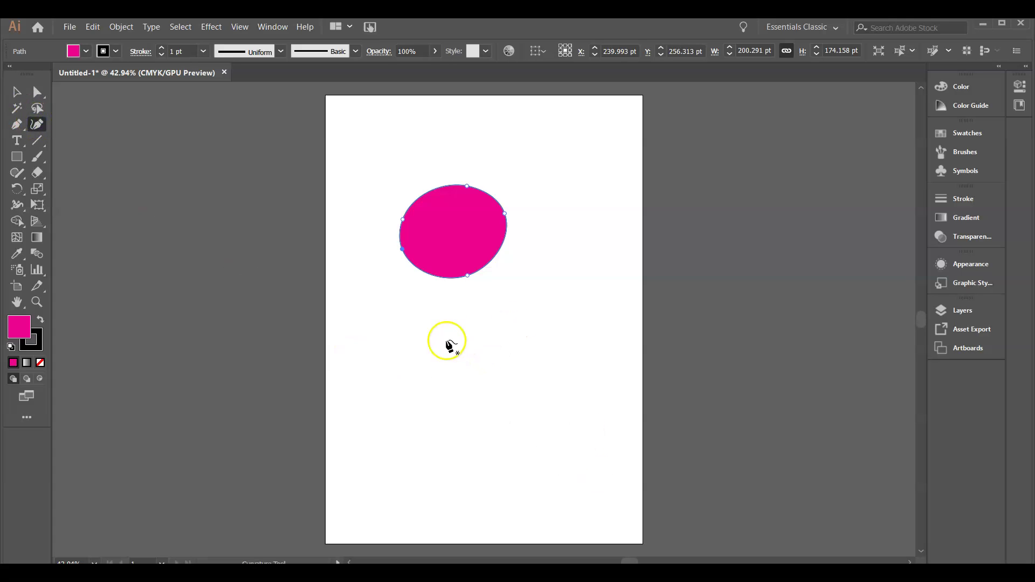
Draw a closed sideways heart about 170 by 152 pt below the oval with the Curvature tool, using corner points at its notch and tip.
{"action": "left_click", "coordinate": [420, 373]}
{"action": "left_click", "coordinate": [448, 337]}
{"action": "left_click", "coordinate": [470, 348]}
{"action": "left_click", "coordinate": [462, 376]}
{"action": "left_click", "coordinate": [507, 395]}
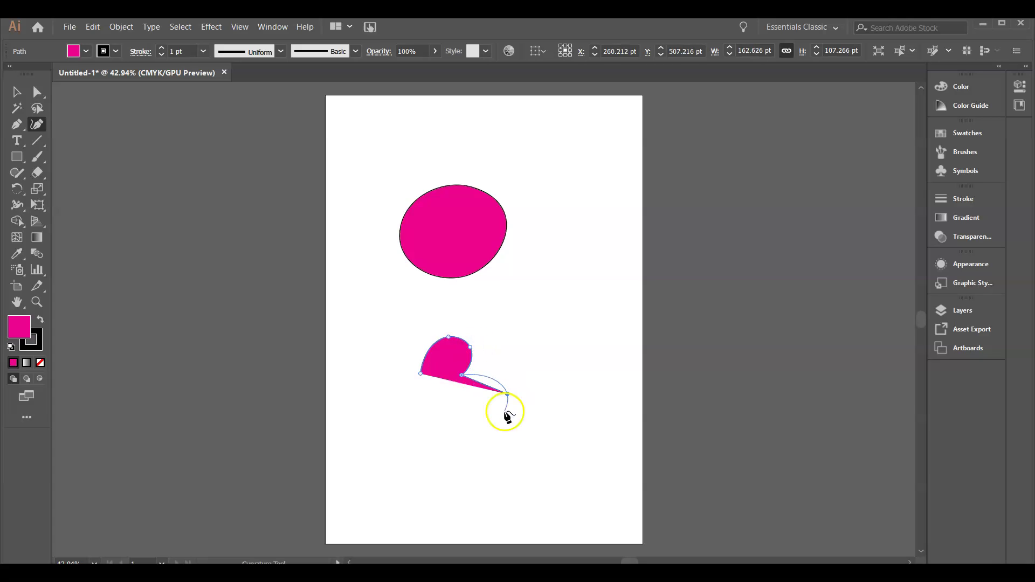
{"action": "left_click", "coordinate": [504, 411]}
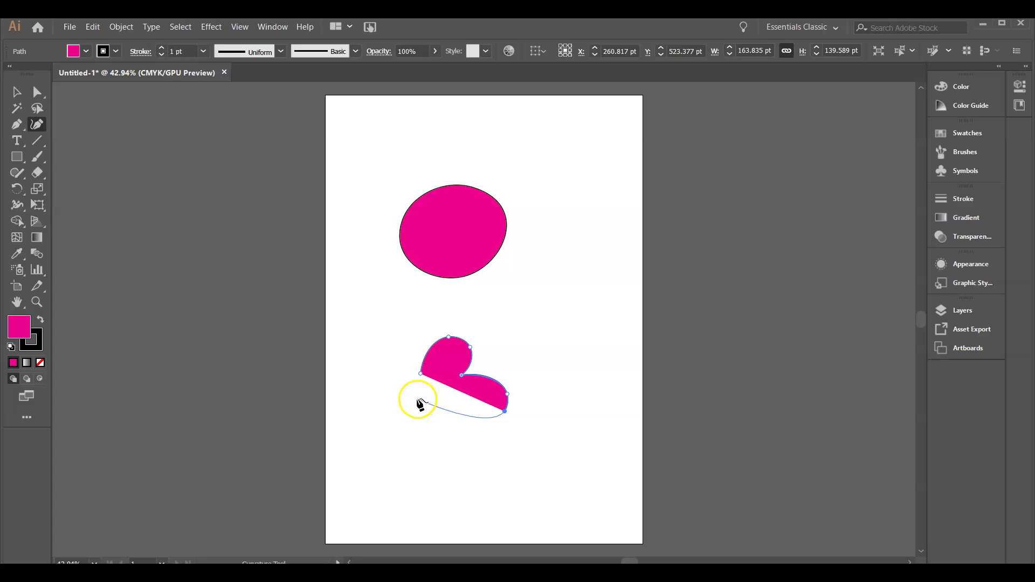
{"action": "left_click", "coordinate": [418, 399]}
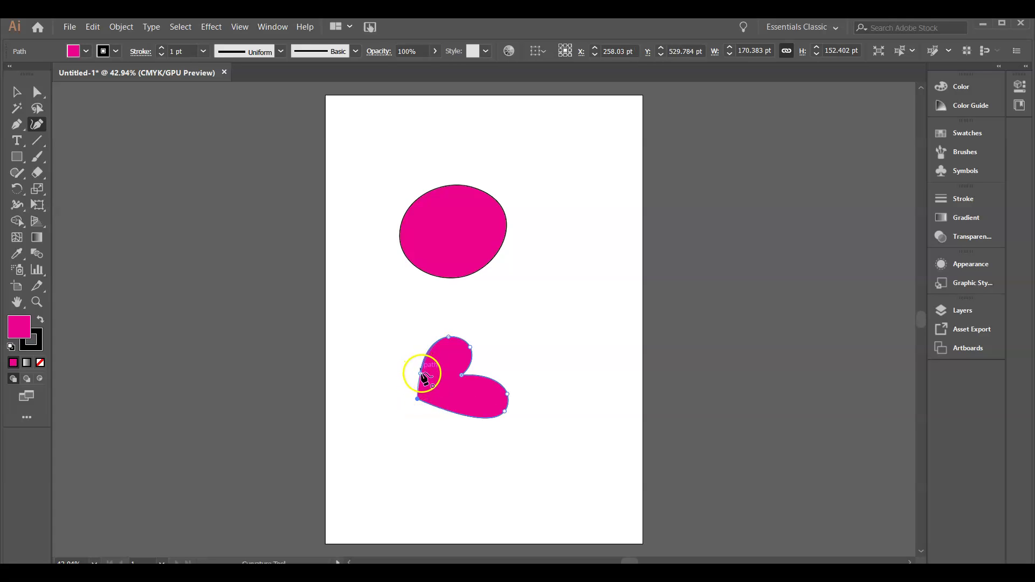
{"action": "left_click", "coordinate": [420, 371]}
Rotate the heart so its tip points downward, and move it up and to the right, just below the oval.
{"action": "left_click", "coordinate": [16, 91]}
{"action": "left_click_drag", "start_coordinate": [512, 333], "coordinate": [438, 323]}
{"action": "left_click_drag", "start_coordinate": [674, 445], "coordinate": [565, 427]}
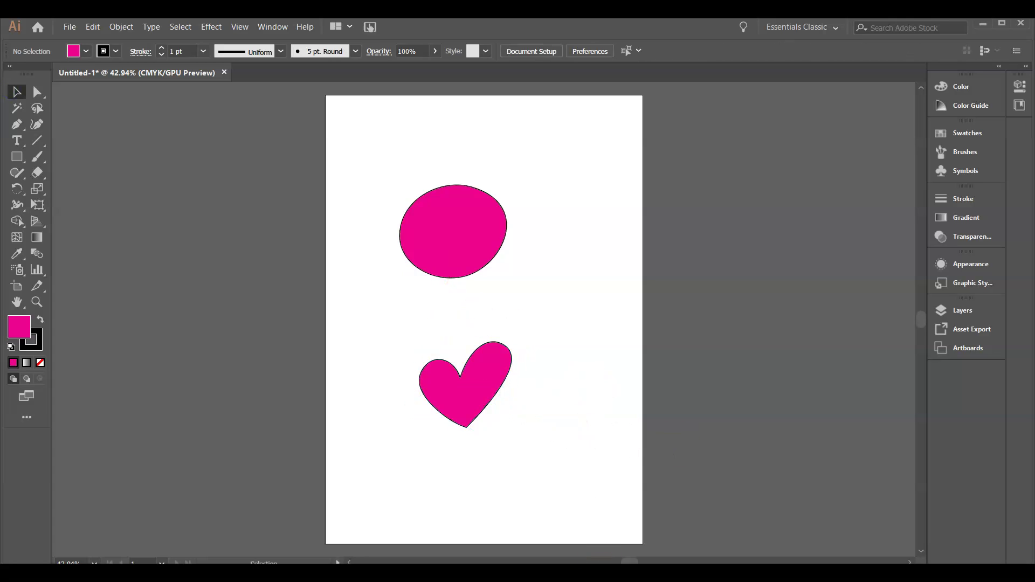
{"action": "left_click_drag", "start_coordinate": [469, 386], "coordinate": [515, 354]}
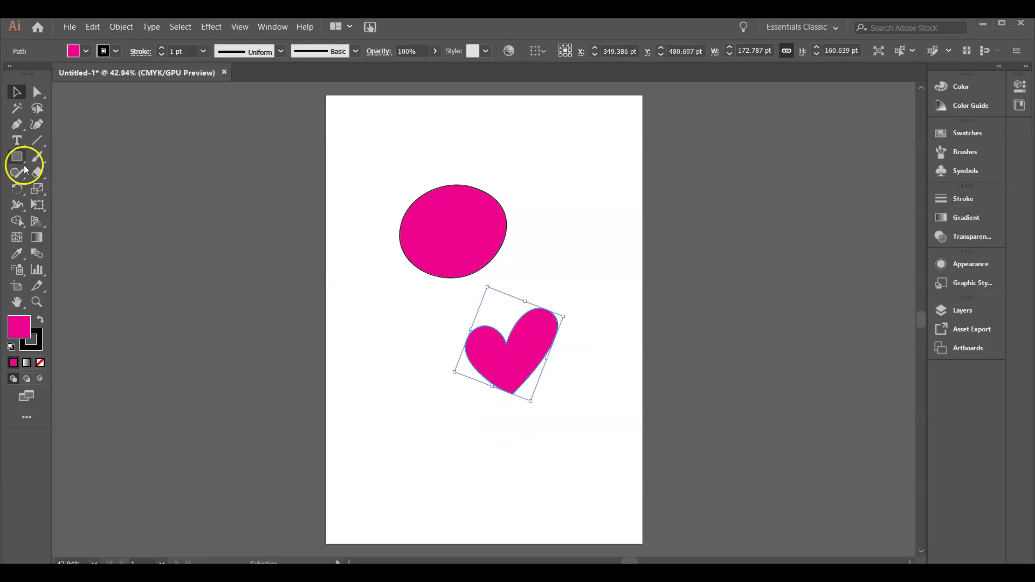
{"action": "left_click", "coordinate": [17, 157]}
{"action": "left_click_drag", "start_coordinate": [19, 164], "coordinate": [67, 158]}
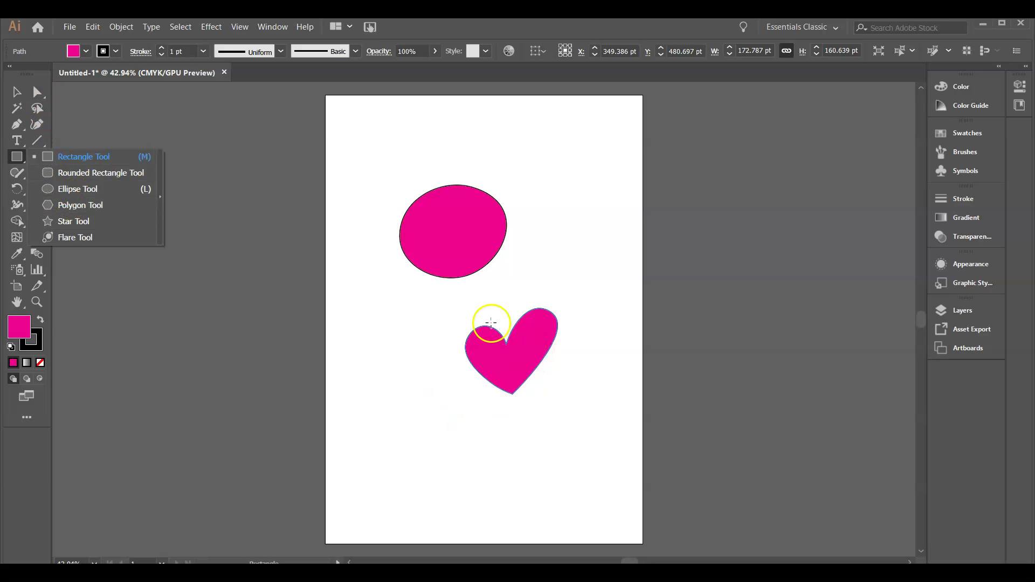
Show the heart's anchor points with the Direct Selection tool and set its fill to none.
{"action": "left_click", "coordinate": [38, 92]}
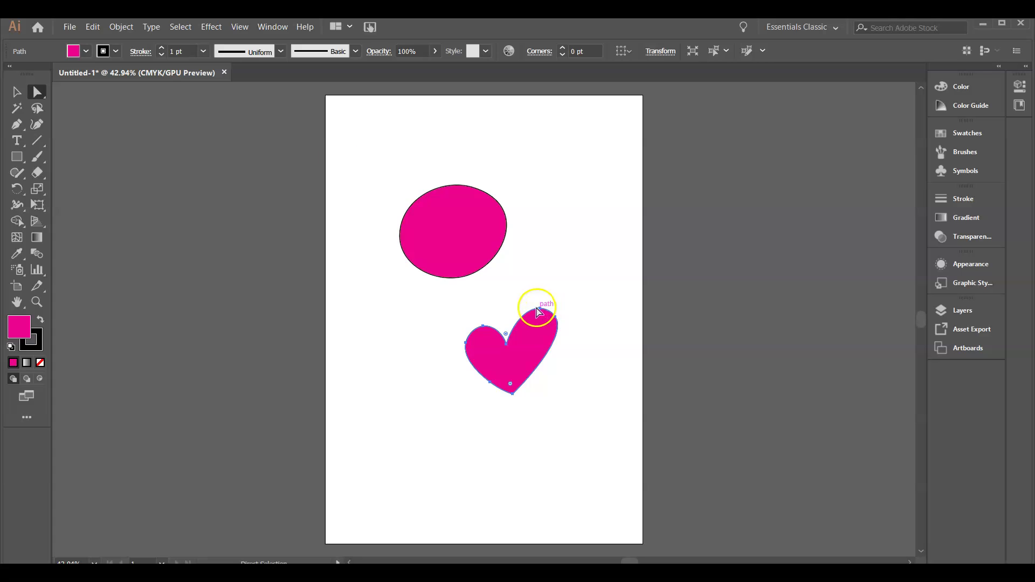
{"action": "left_click", "coordinate": [86, 51]}
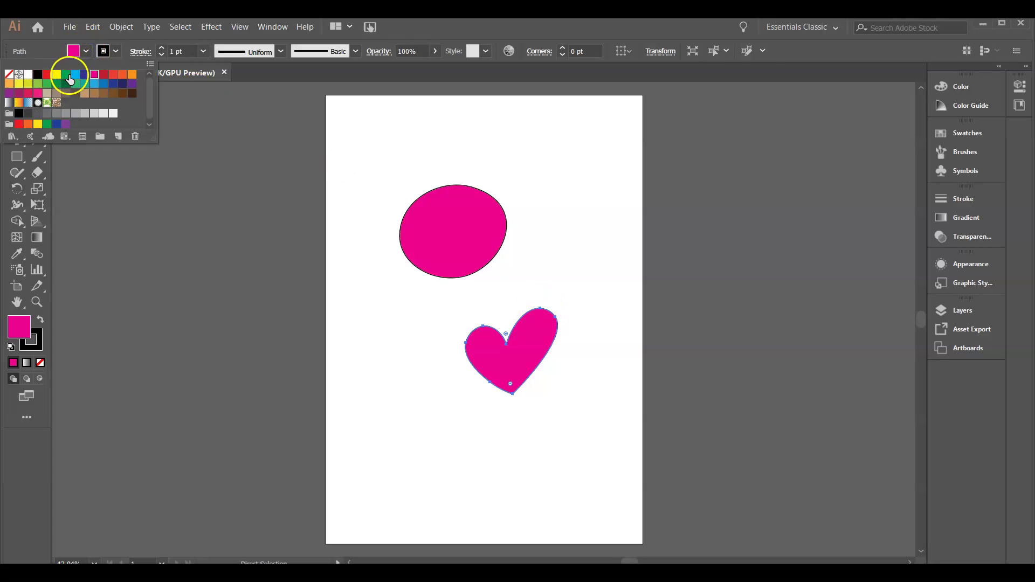
{"action": "left_click", "coordinate": [9, 74]}
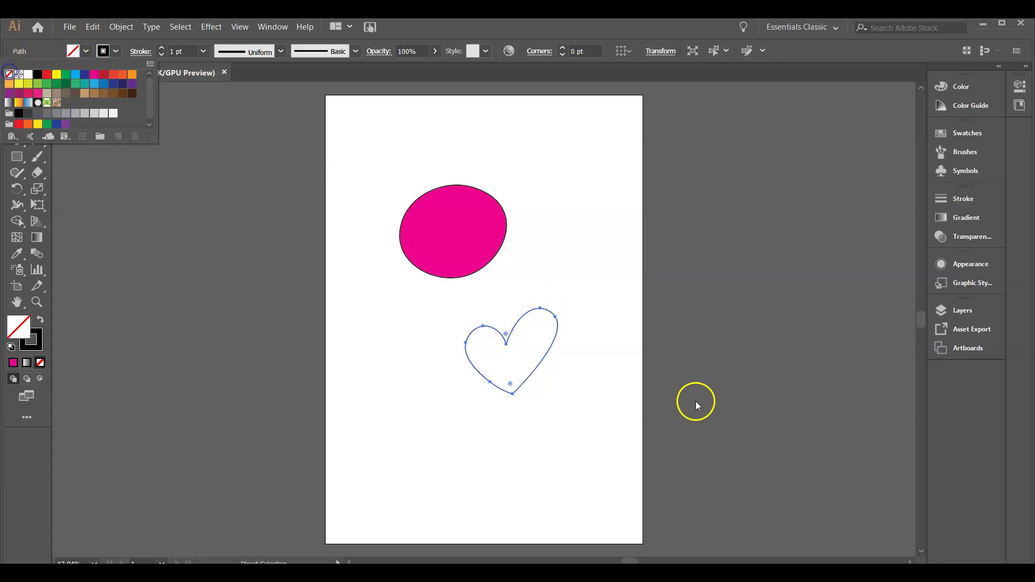
{"action": "left_click", "coordinate": [533, 315]}
View the unfilled heart at 100% zoom, comparing its anchor points with its whole-object bounding box.
{"action": "key", "text": "v"}
{"action": "left_click", "coordinate": [543, 335]}
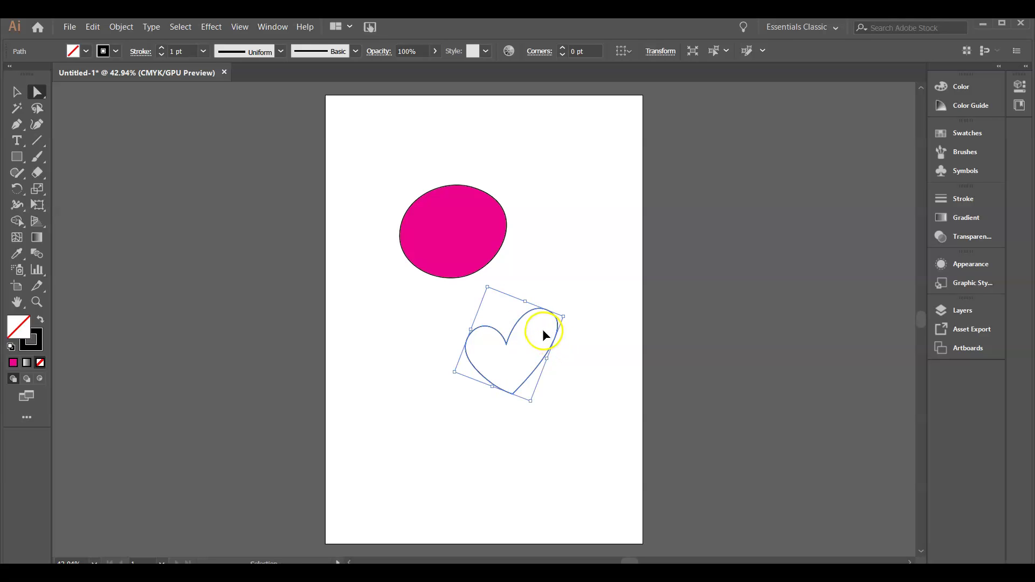
{"action": "key", "text": "ctrl+1"}
{"action": "key", "text": "a"}
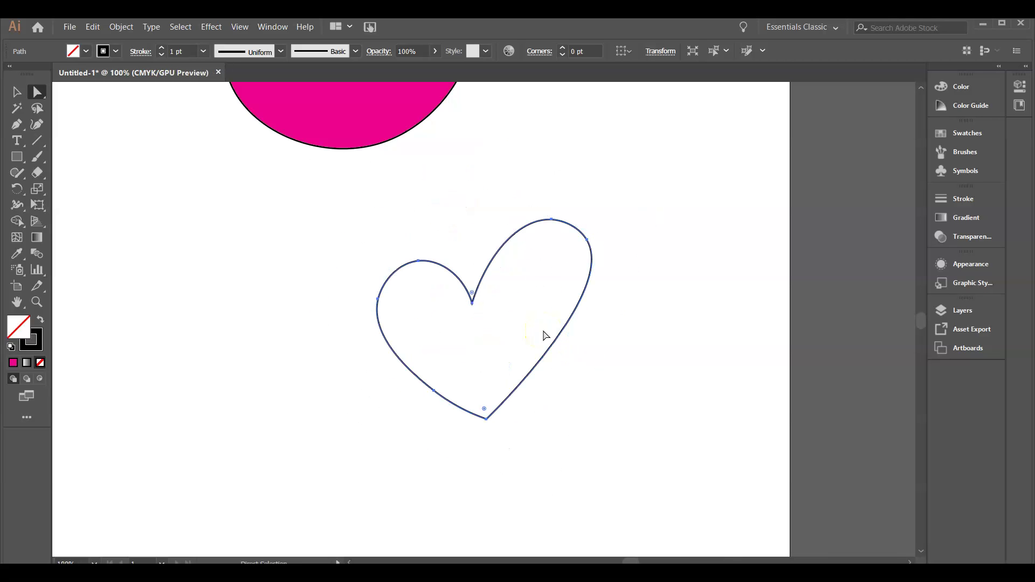
{"action": "left_click", "coordinate": [12, 99]}
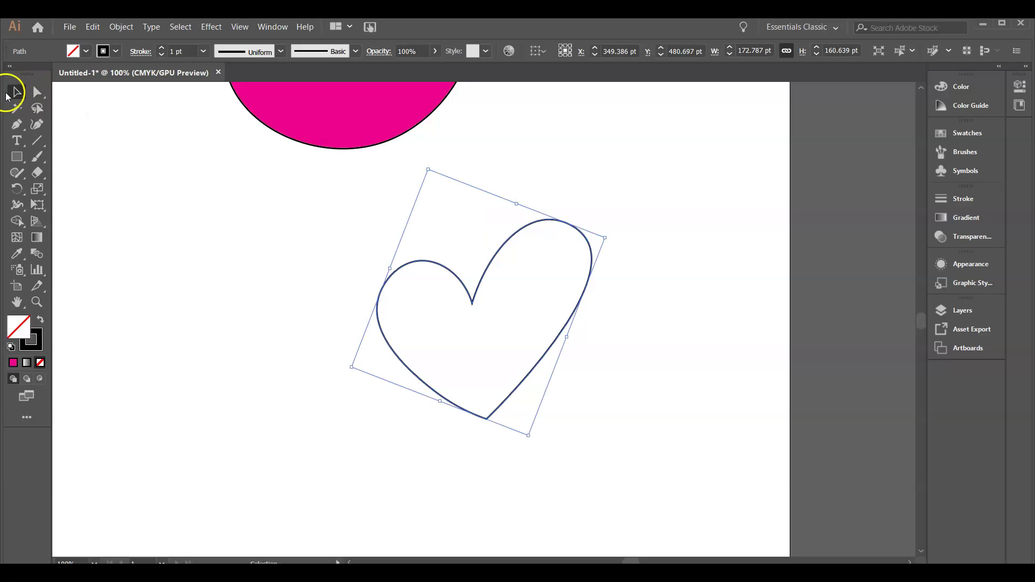
Move the unfilled heart to the left and scale it down proportionally to about 170 by 158 pt.
{"action": "left_click_drag", "start_coordinate": [509, 237], "coordinate": [465, 231]}
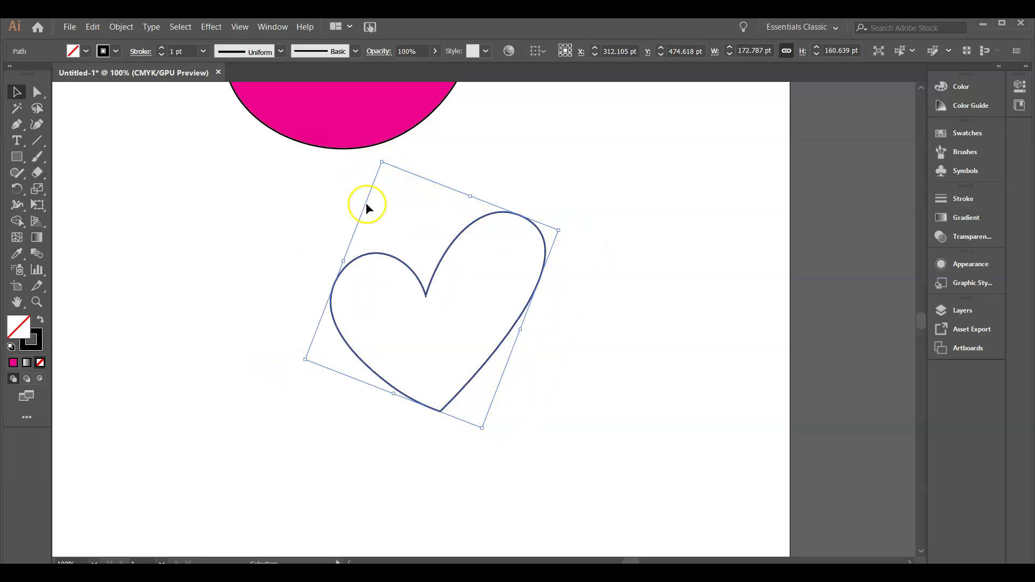
{"action": "left_click_drag", "start_coordinate": [560, 229], "coordinate": [586, 244]}
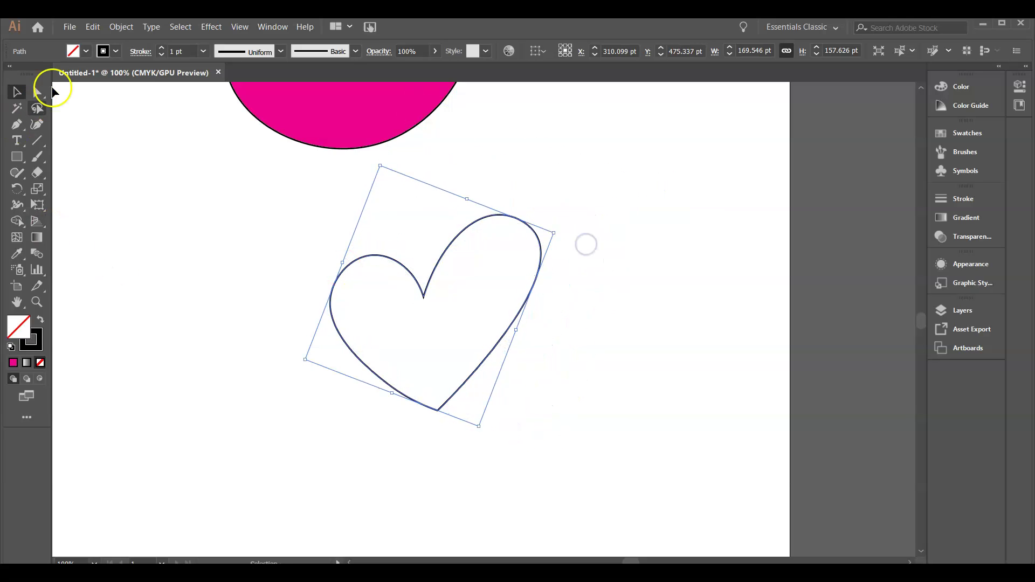
Try reshaping the heart's larger lobe by moving its top anchor point and a direction handle, undoing each change.
{"action": "left_click", "coordinate": [37, 91]}
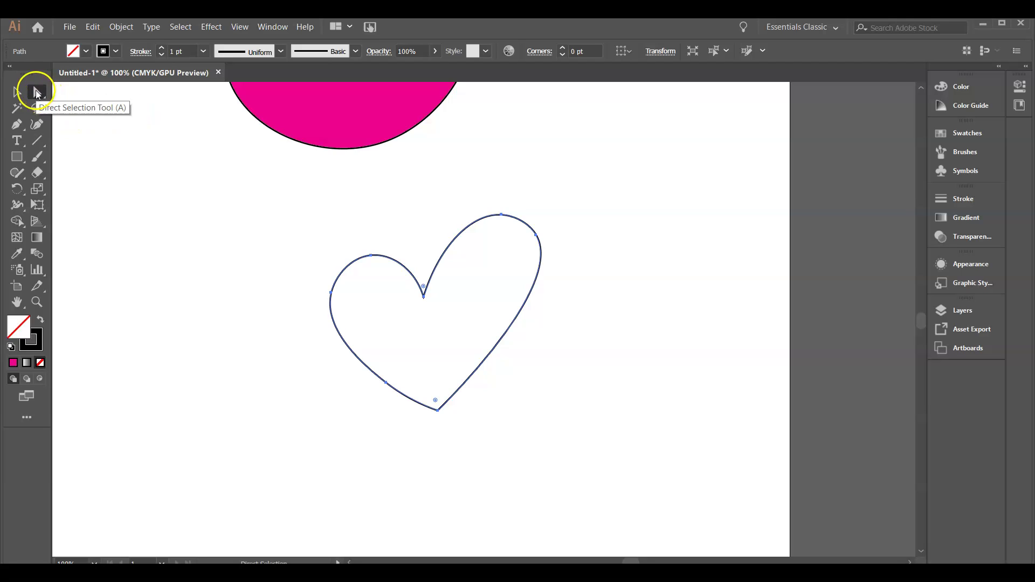
{"action": "left_click", "coordinate": [502, 215]}
{"action": "left_click_drag", "start_coordinate": [502, 218], "coordinate": [483, 206]}
{"action": "key", "text": "ctrl"}
{"action": "key", "text": "ctrl+z"}
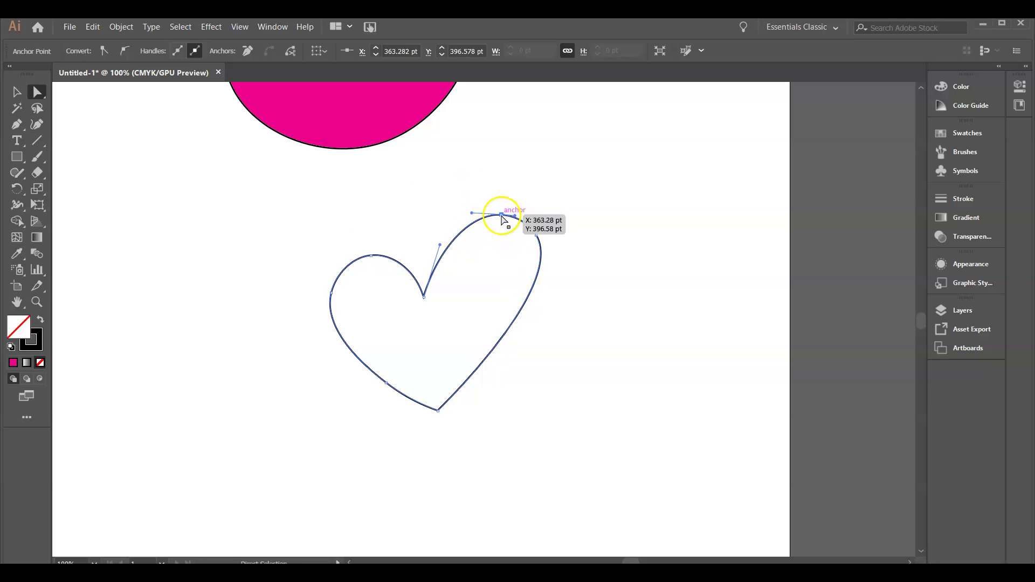
{"action": "left_click_drag", "start_coordinate": [470, 215], "coordinate": [413, 205]}
{"action": "key", "text": "ctrl"}
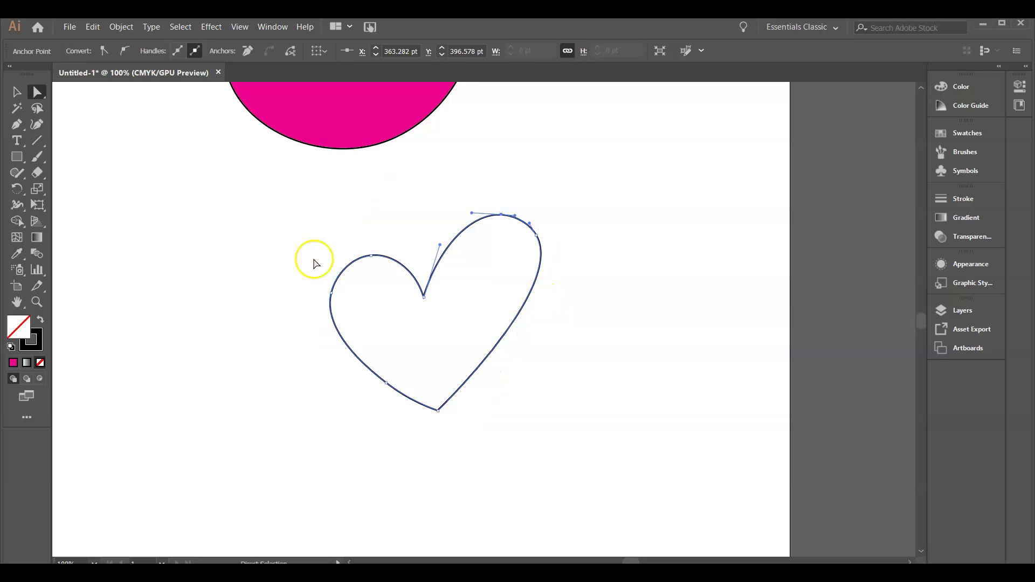
Try adding an anchor point on the heart's lower right edge and pulling it outward, and undo both changes.
{"action": "left_click", "coordinate": [16, 130]}
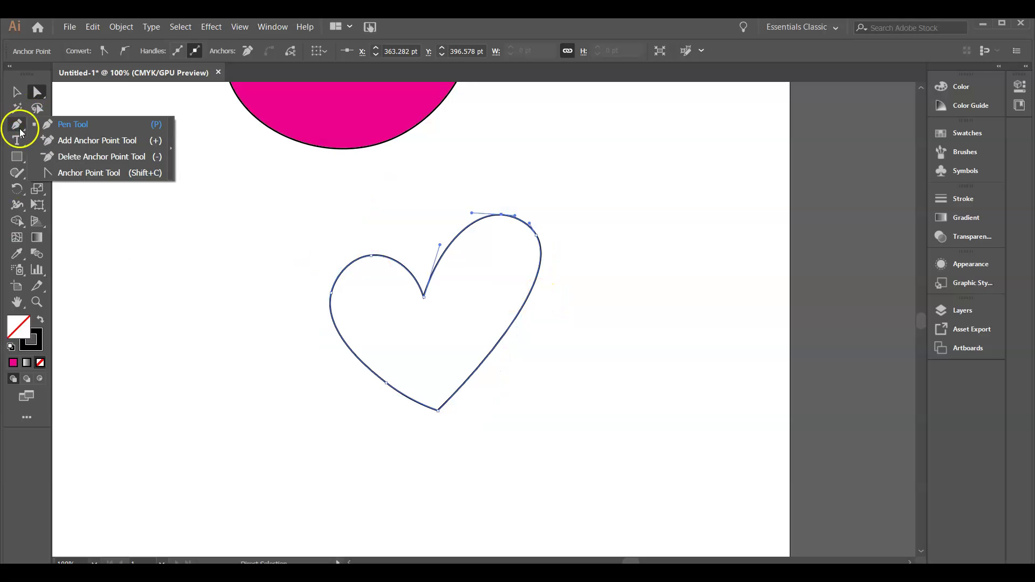
{"action": "left_click", "coordinate": [84, 141]}
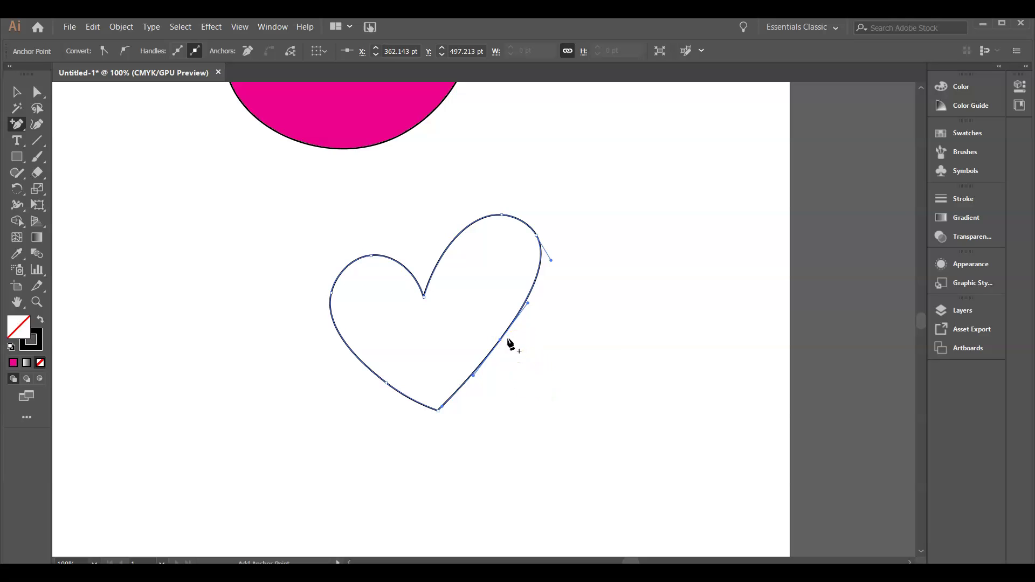
{"action": "left_click", "coordinate": [38, 92]}
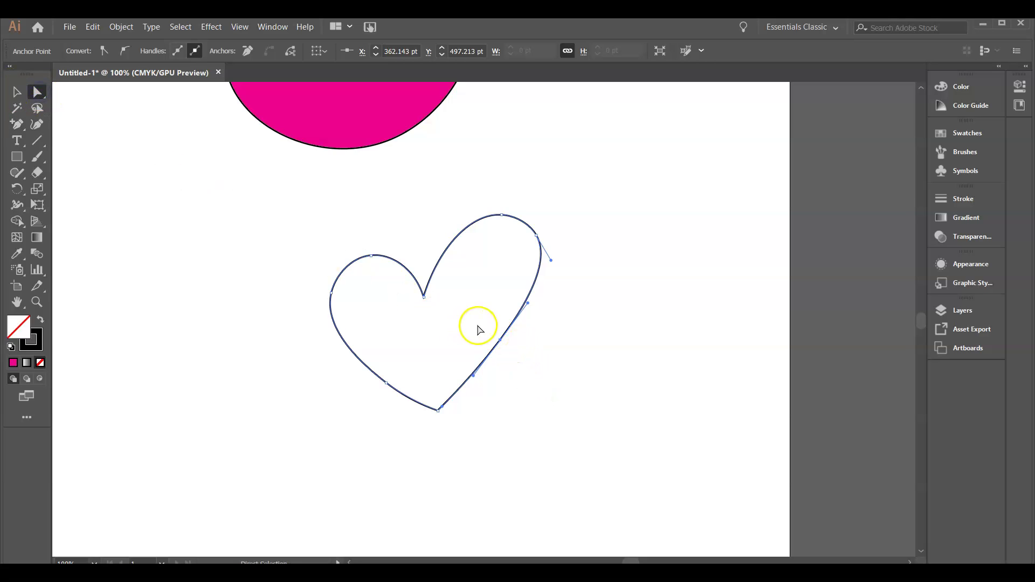
{"action": "left_click_drag", "start_coordinate": [503, 340], "coordinate": [543, 376]}
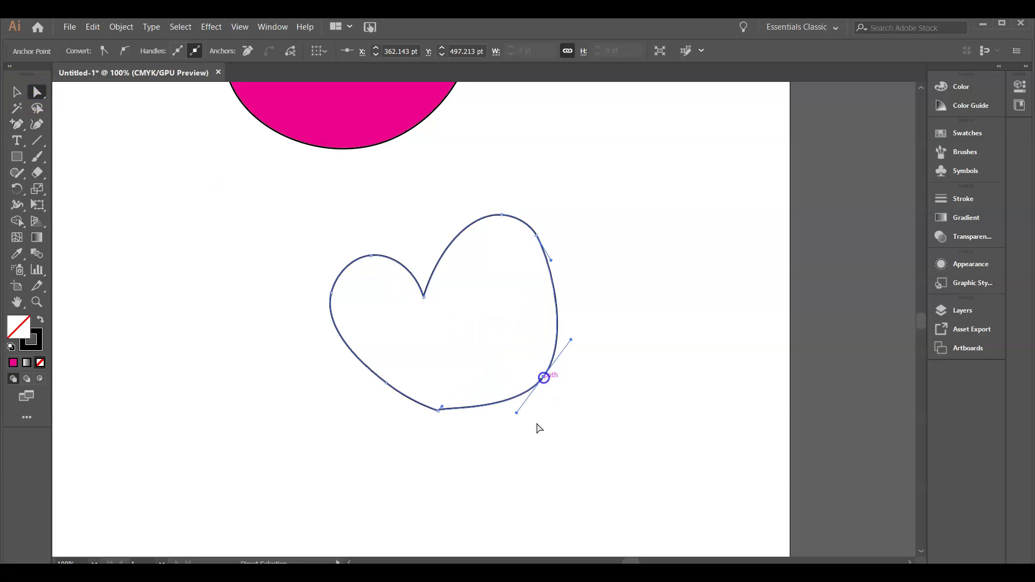
{"action": "left_click", "coordinate": [492, 527]}
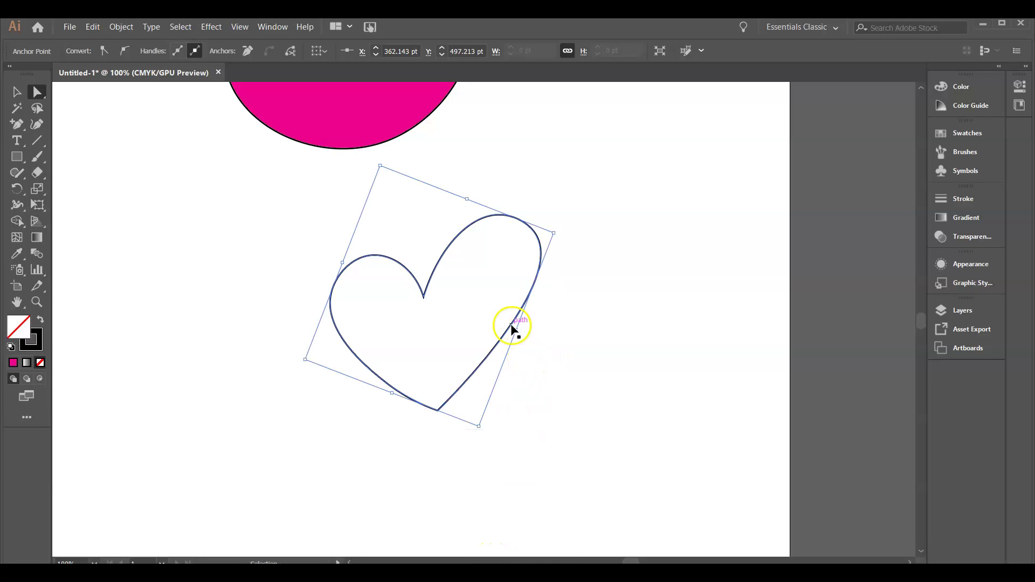
{"action": "left_click", "coordinate": [507, 317]}
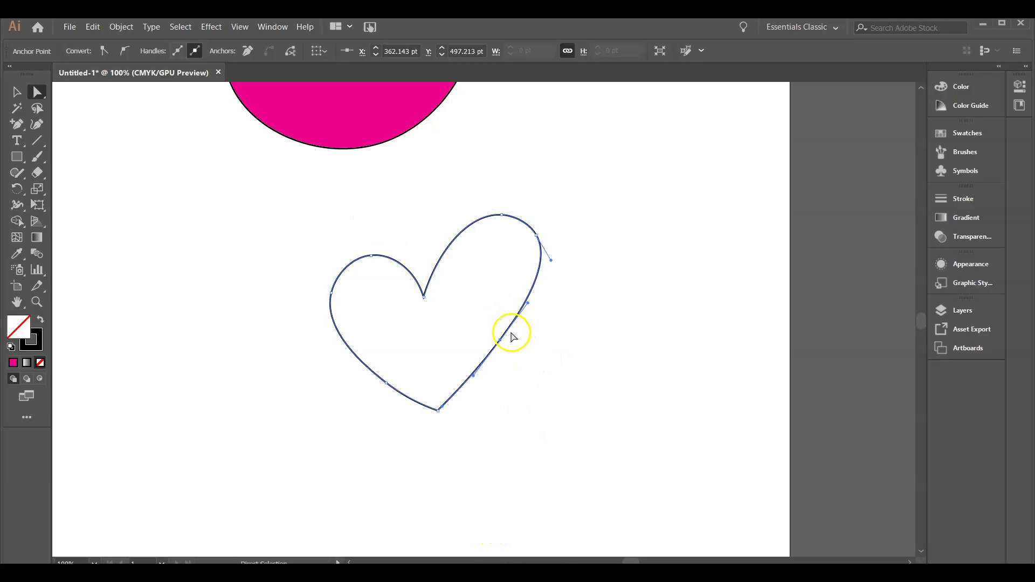
{"action": "left_click", "coordinate": [509, 331]}
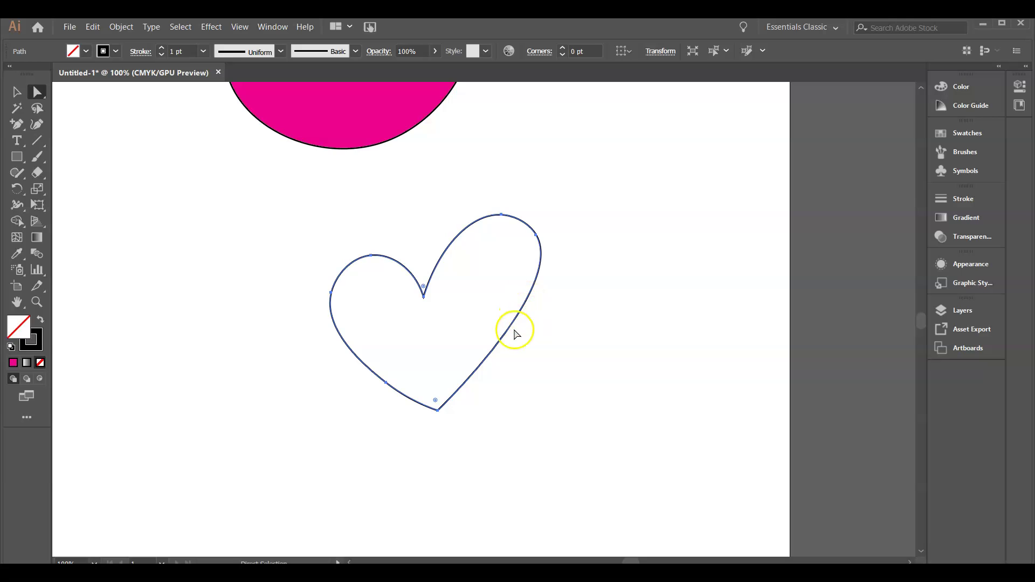
Move the whole heart slightly up and to the left, to about X 292 pt, Y 468 pt.
{"action": "left_click", "coordinate": [501, 341]}
{"action": "left_click_drag", "start_coordinate": [504, 341], "coordinate": [479, 330]}
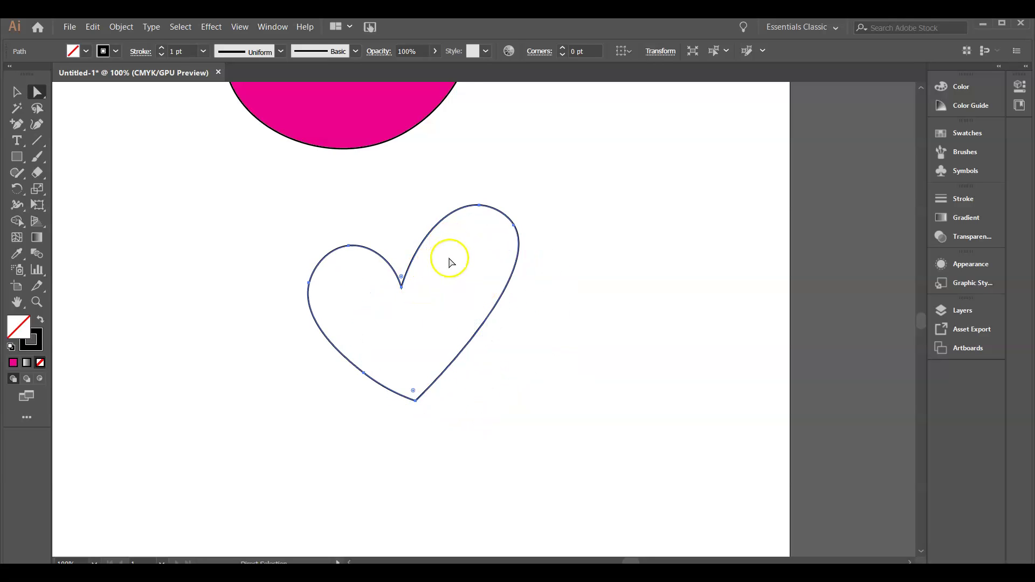
{"action": "left_click", "coordinate": [20, 128]}
{"action": "left_click_drag", "start_coordinate": [20, 132], "coordinate": [46, 142]}
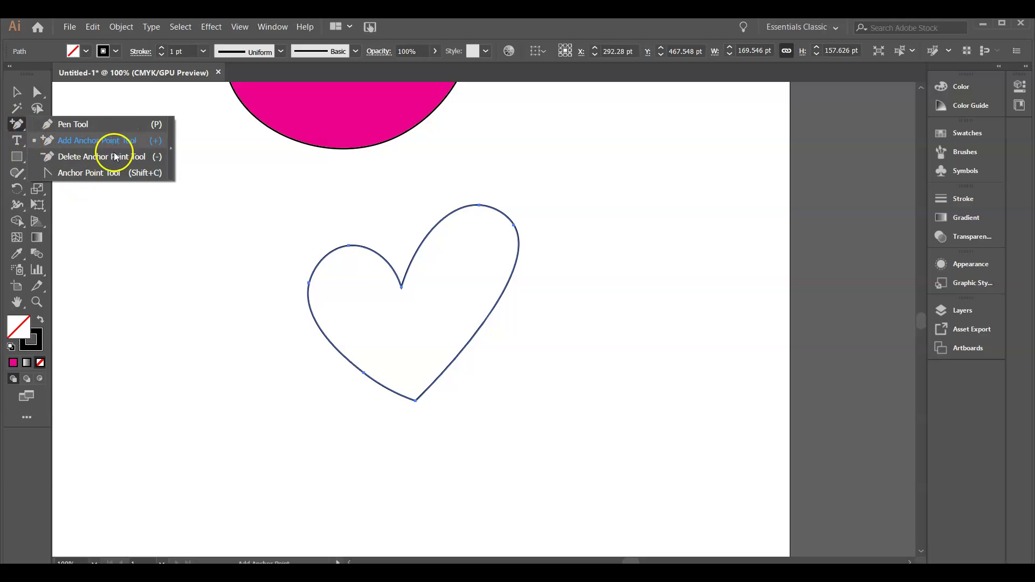
{"action": "left_click", "coordinate": [240, 146]}
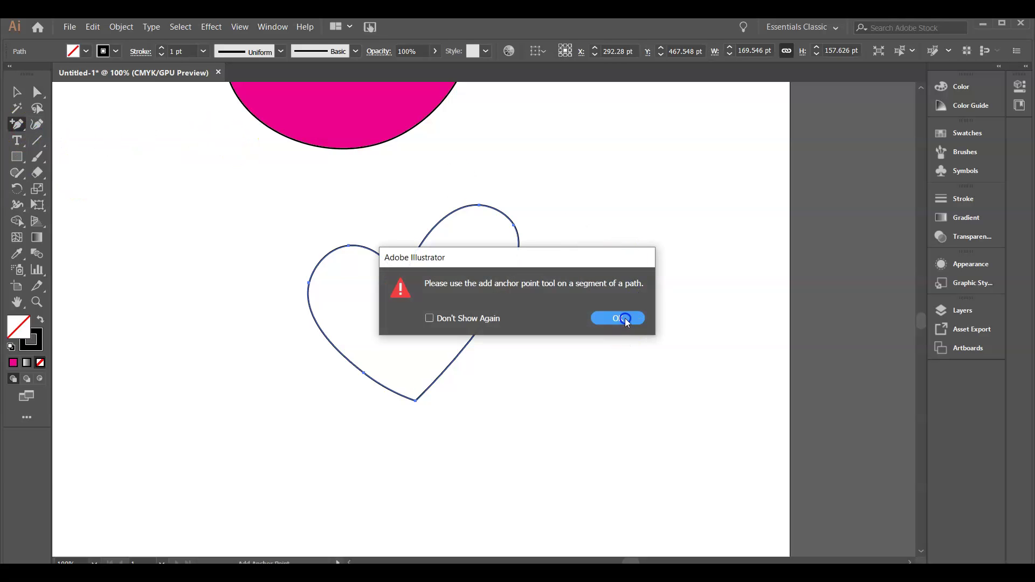
{"action": "left_click", "coordinate": [621, 318]}
{"action": "left_click", "coordinate": [36, 124]}
{"action": "left_click", "coordinate": [381, 273]}
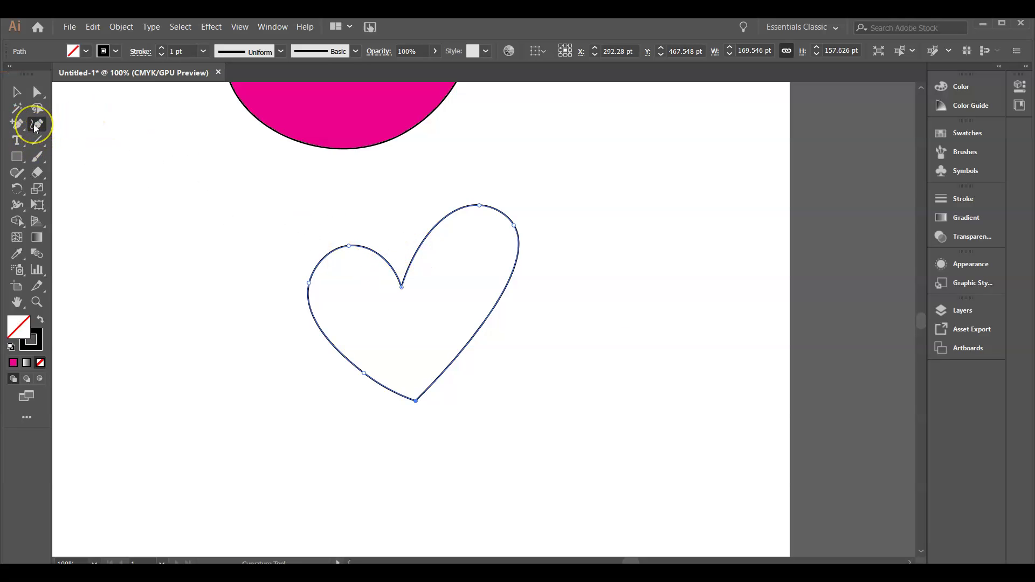
{"action": "left_click_drag", "start_coordinate": [20, 125], "coordinate": [72, 154]}
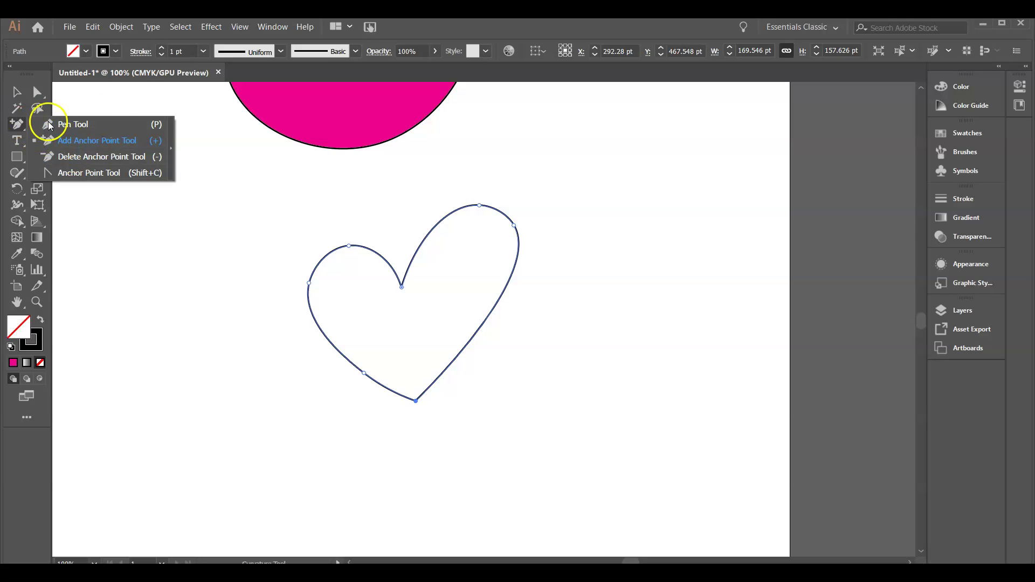
{"action": "left_click", "coordinate": [121, 92]}
{"action": "key", "text": "ctrl+z"}
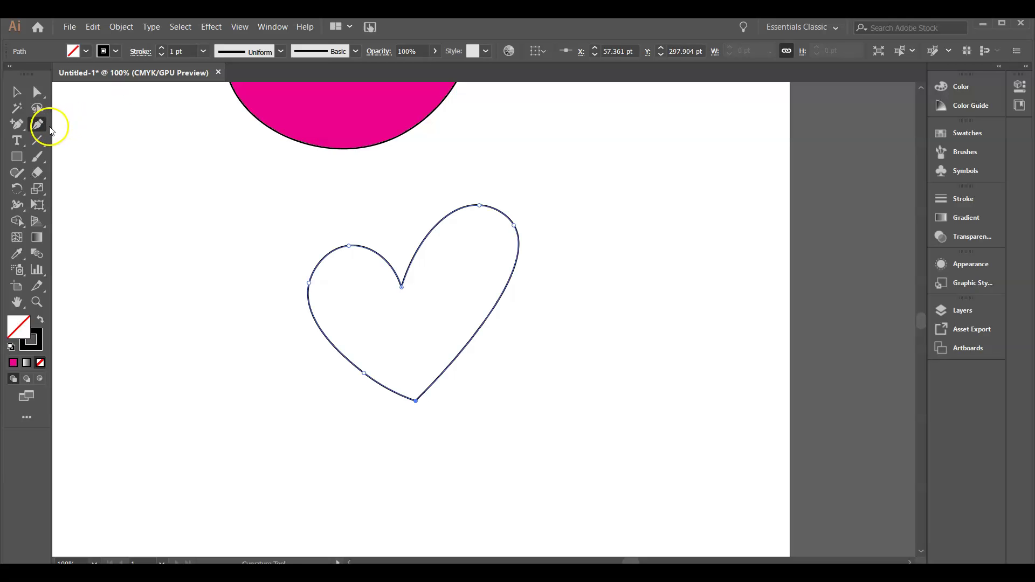
Switch to Chrome and search Google for "avocardo" in a new tab.
{"action": "mouse_move", "coordinate": [282, 574]}
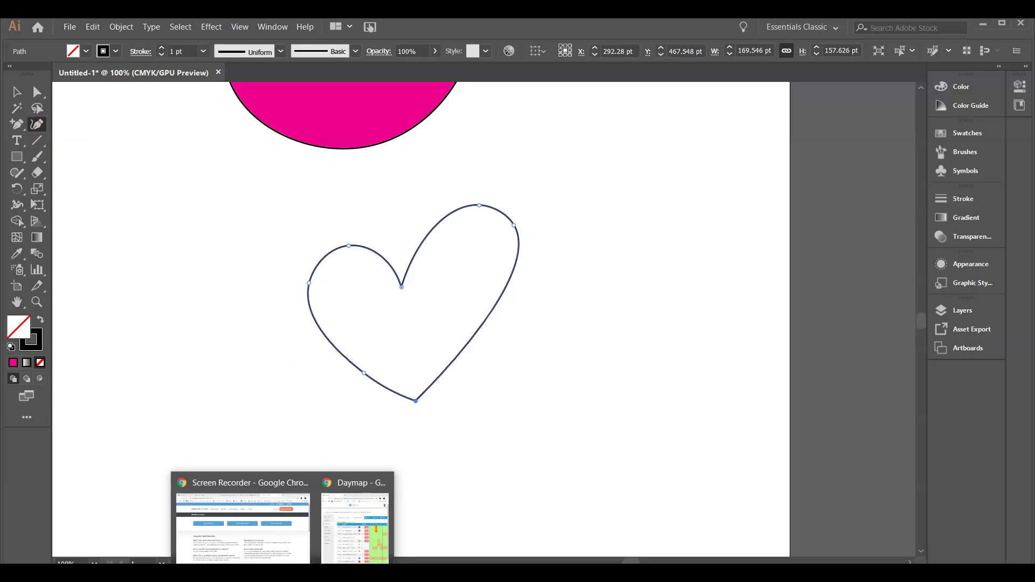
{"action": "left_click", "coordinate": [277, 542]}
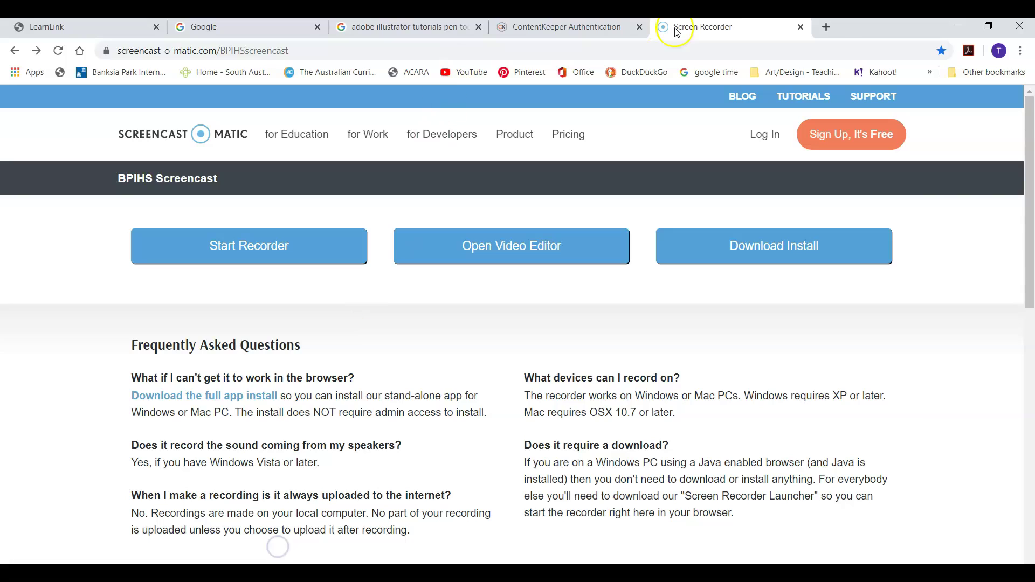
{"action": "left_click", "coordinate": [827, 27]}
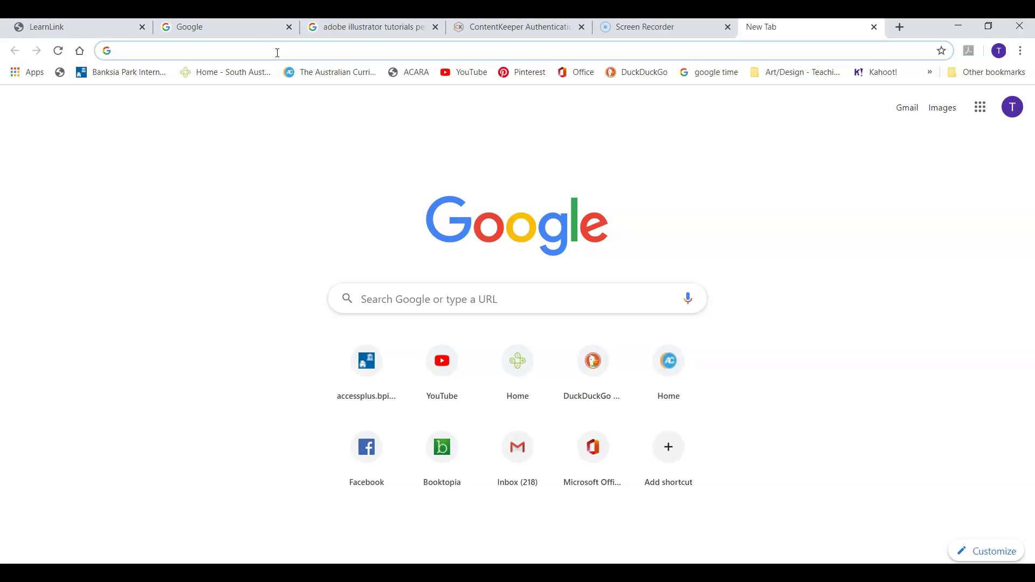
{"action": "type", "text": "av"}
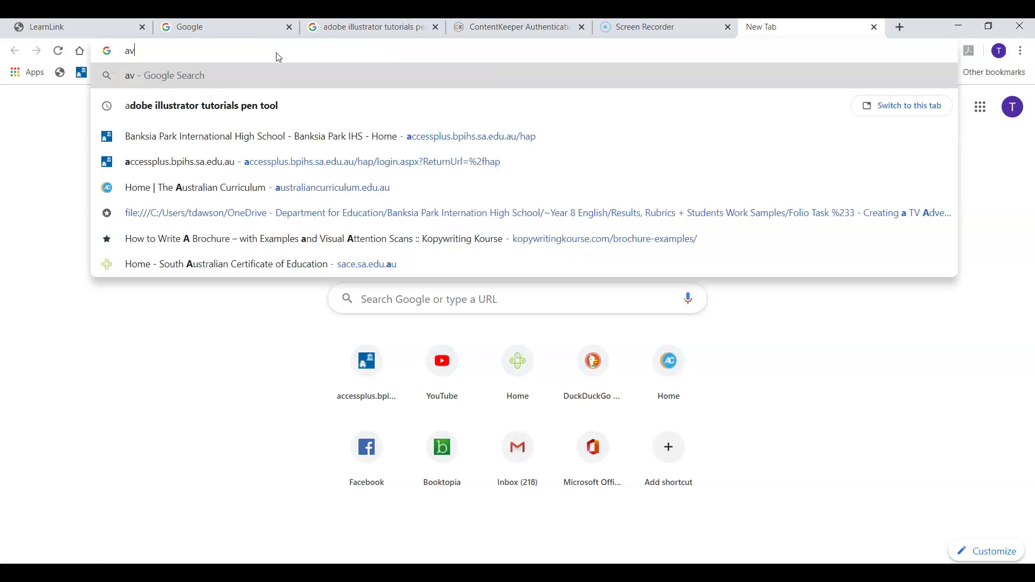
{"action": "type", "text": "ocardo"}
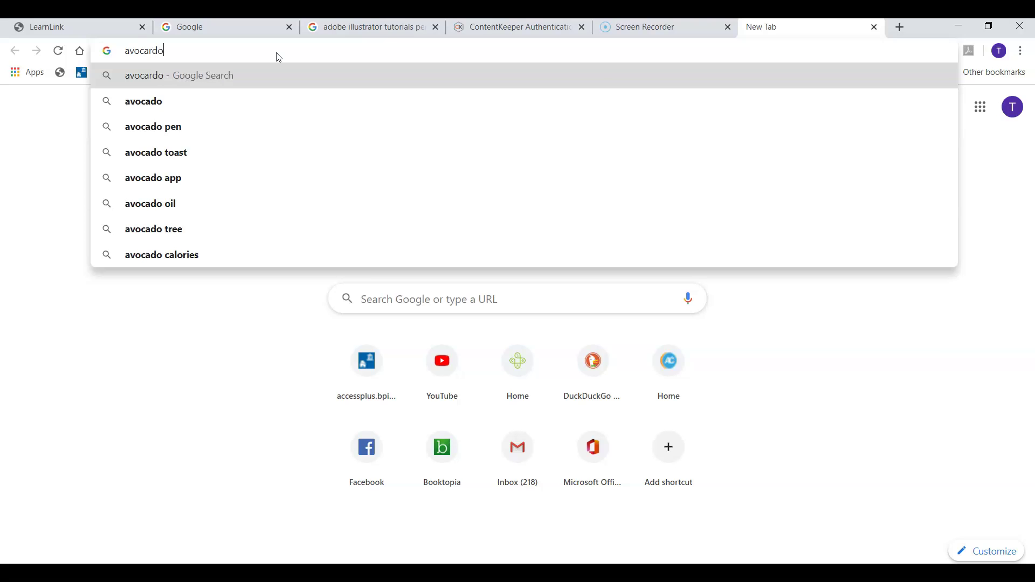
{"action": "key", "text": "Return"}
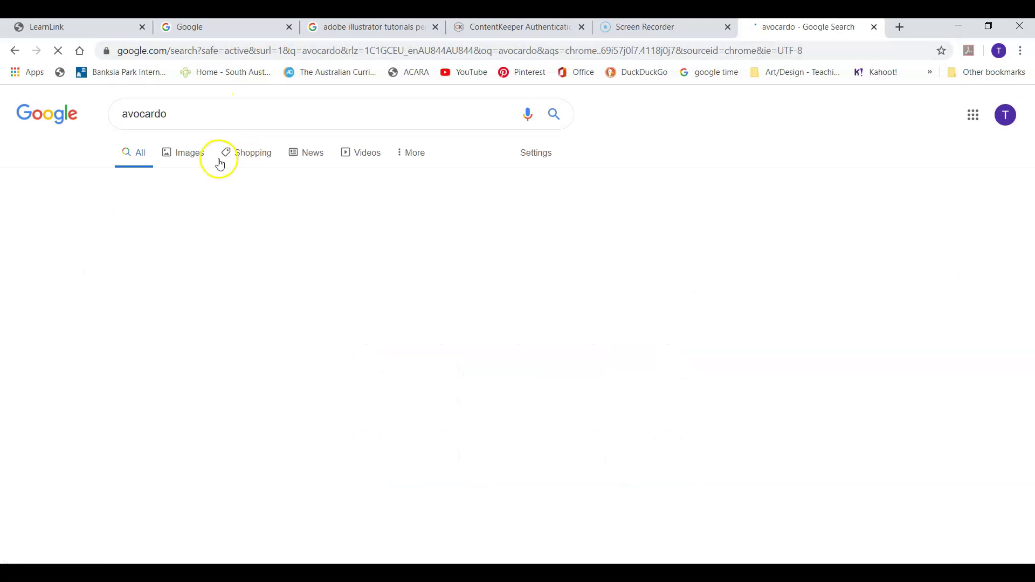
{"action": "left_click", "coordinate": [249, 212]}
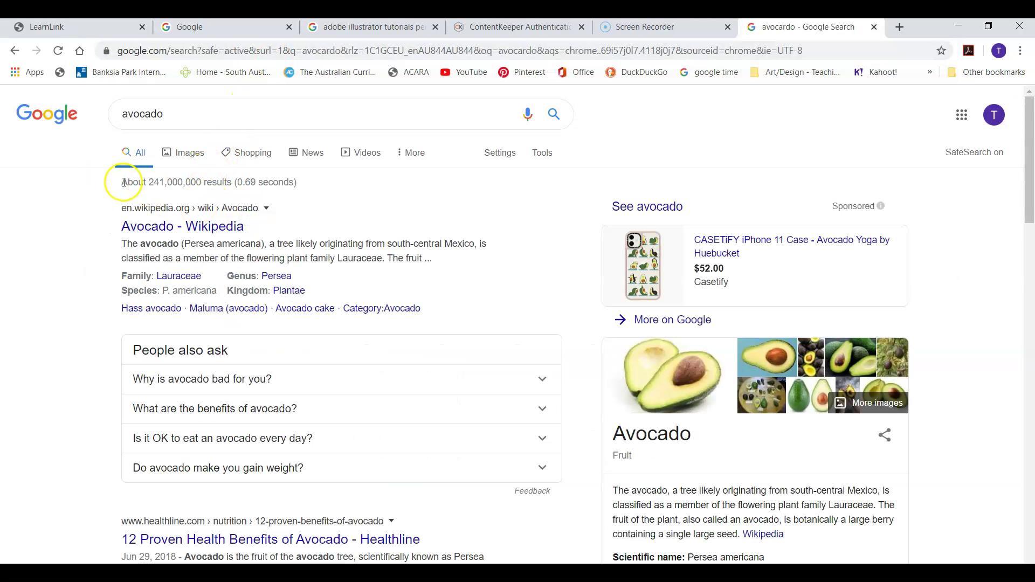
Show the image results for avocado and refine the search to "avocado cartoon".
{"action": "left_click", "coordinate": [181, 152]}
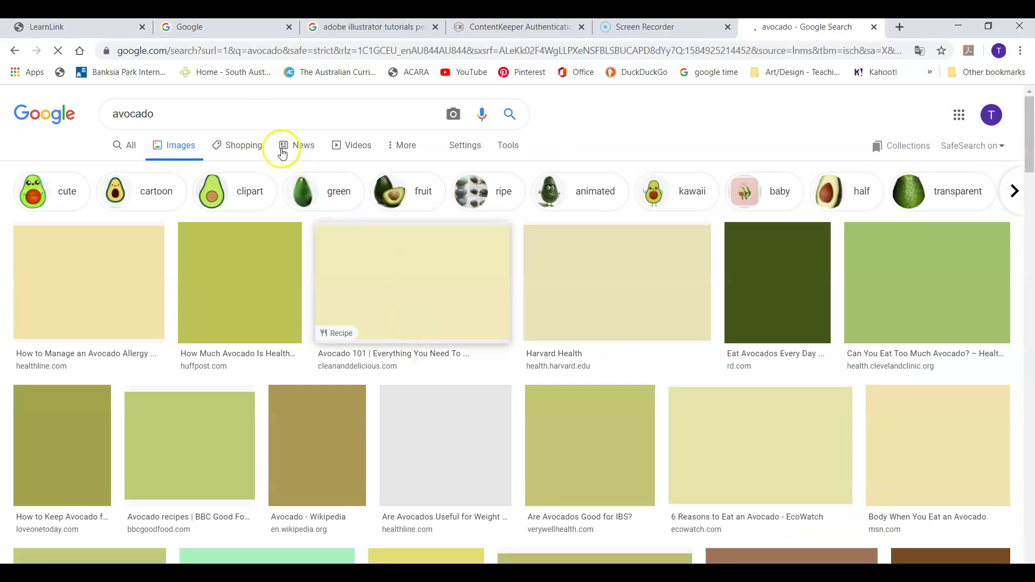
{"action": "left_click", "coordinate": [246, 111]}
{"action": "type", "text": "cartoon"}
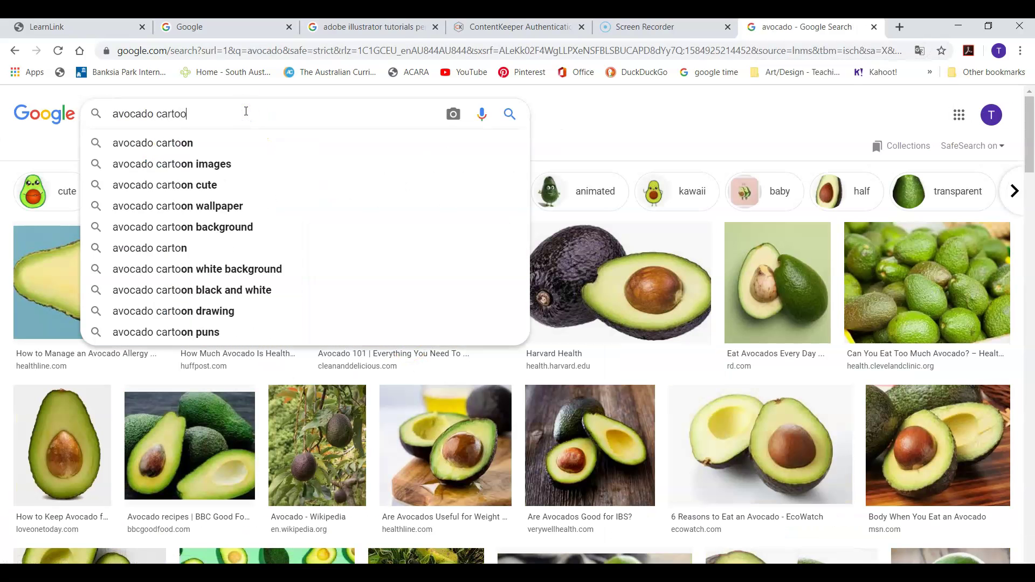
{"action": "key", "text": "Return"}
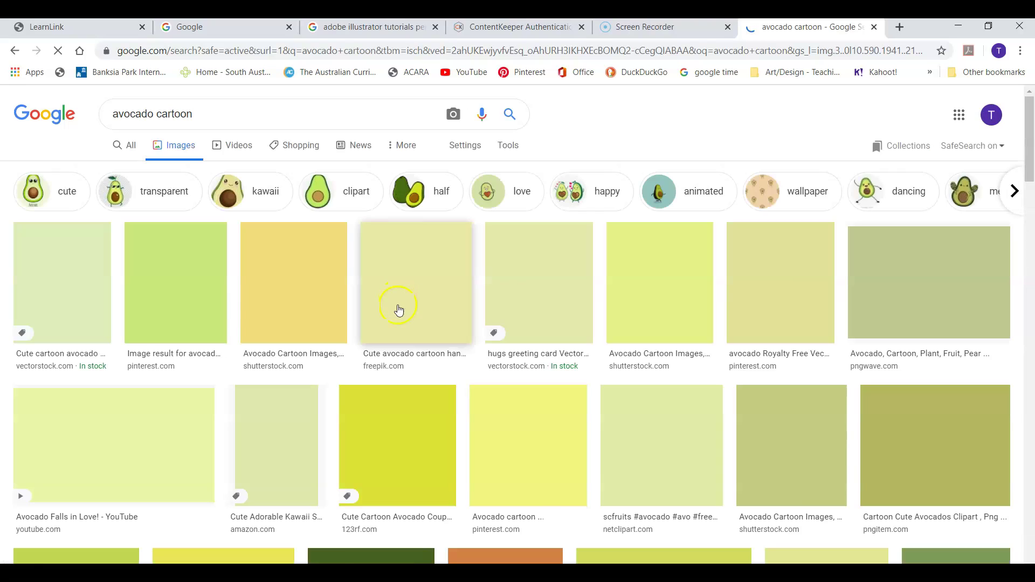
Open the plain halved avocado cartoon from Pinterest and copy the image.
{"action": "left_click", "coordinate": [172, 294]}
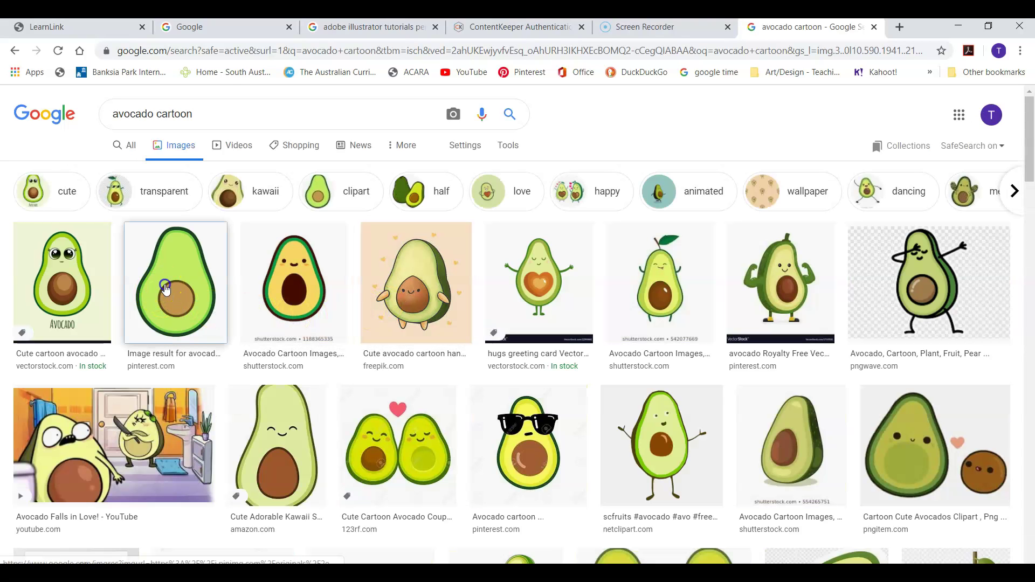
{"action": "right_click", "coordinate": [834, 252]}
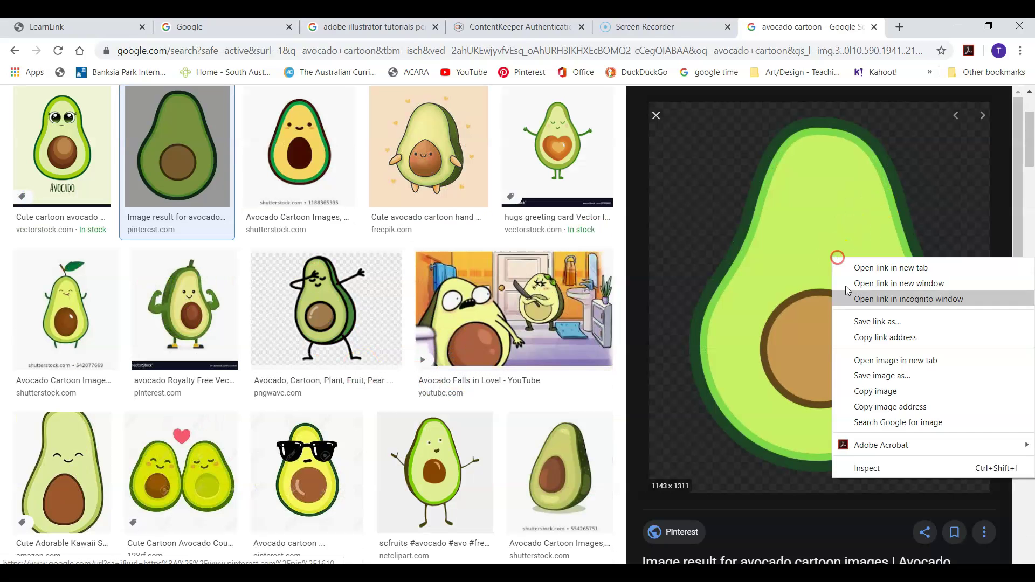
{"action": "left_click", "coordinate": [888, 393]}
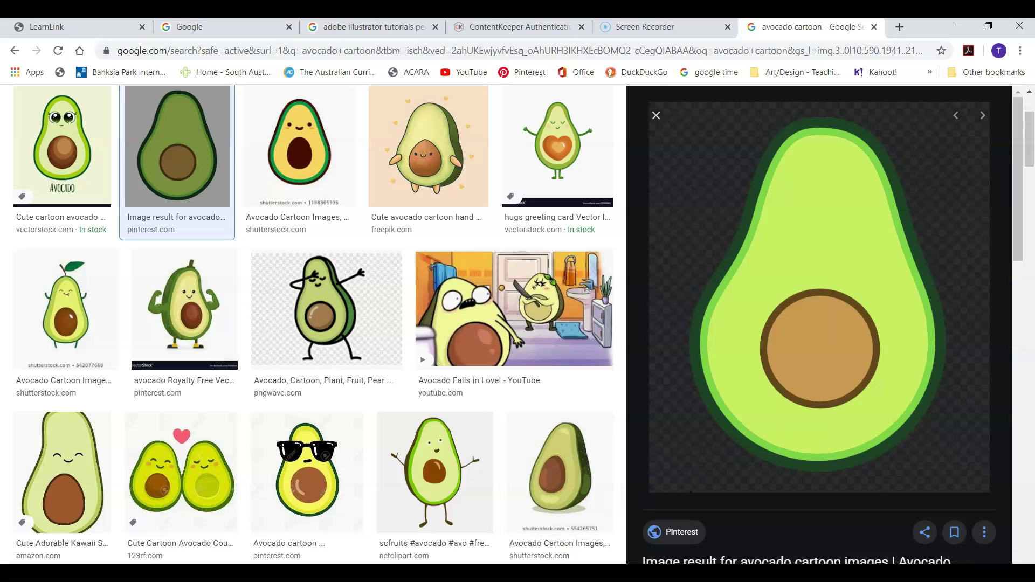
Copy the PNGWave cartoon of the avocado with raised arms and legs, and switch back to the heart drawing in Illustrator.
{"action": "left_click", "coordinate": [381, 307]}
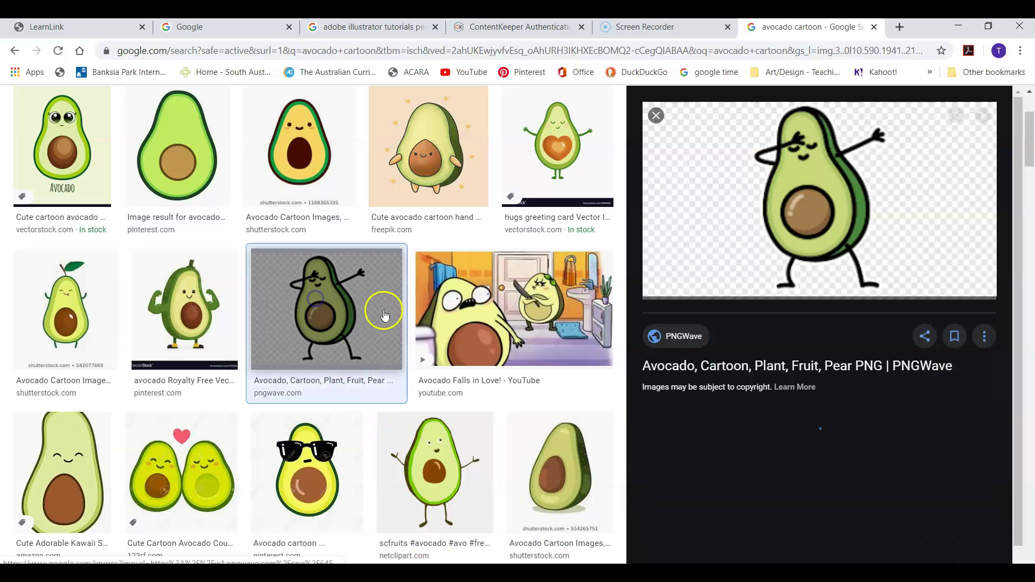
{"action": "right_click", "coordinate": [783, 233]}
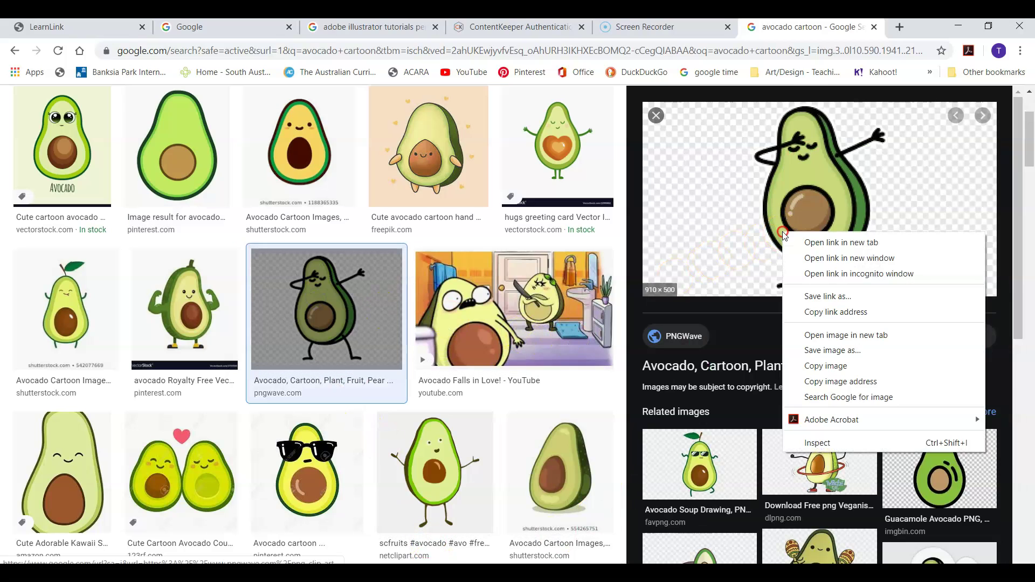
{"action": "left_click", "coordinate": [839, 368]}
{"action": "key", "text": "alt+Tab"}
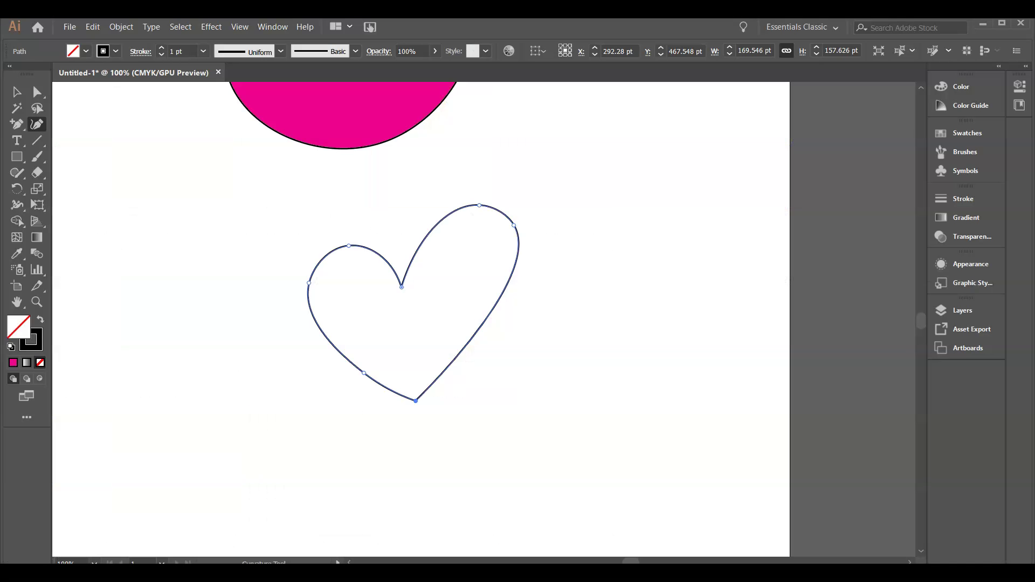
{"action": "left_click", "coordinate": [617, 376]}
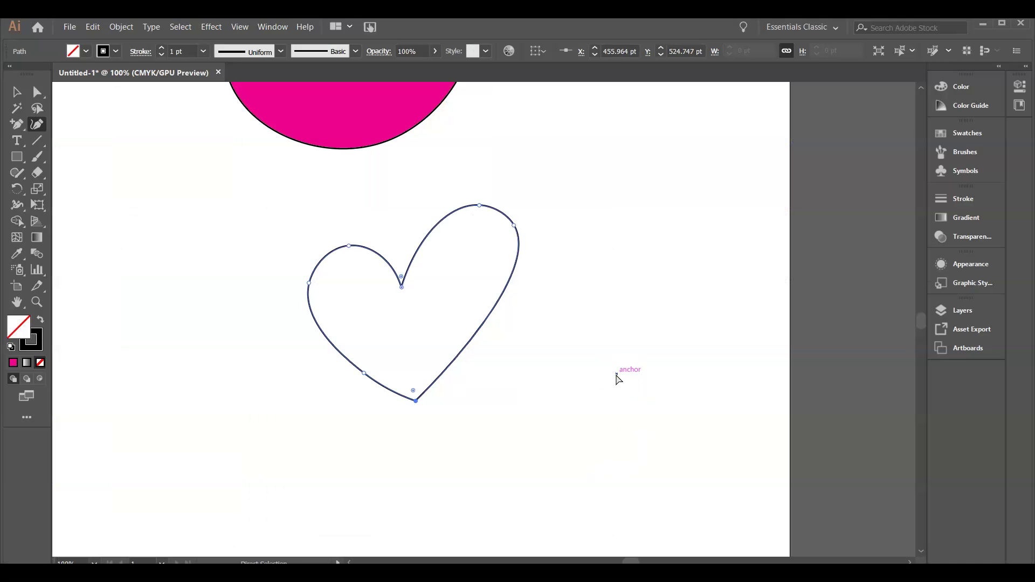
Deselect the heart, paste the copied avocado image, scale it to about 418 by 230 pt and place it below the heart.
{"action": "left_click", "coordinate": [13, 97]}
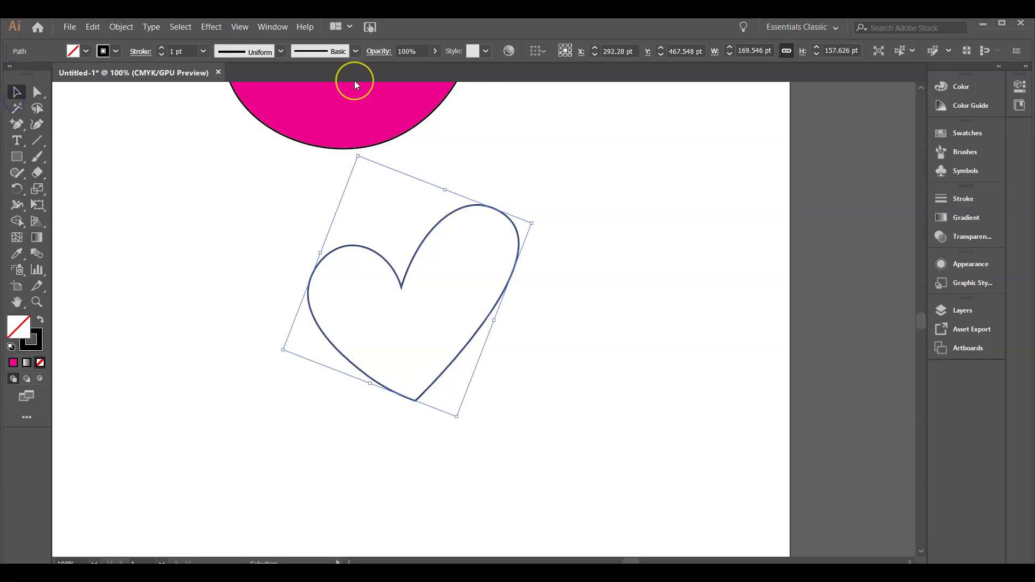
{"action": "key", "text": "ctrl+minus"}
{"action": "scroll", "coordinate": [621, 272], "scroll_direction": "down", "scroll_amount": 3}
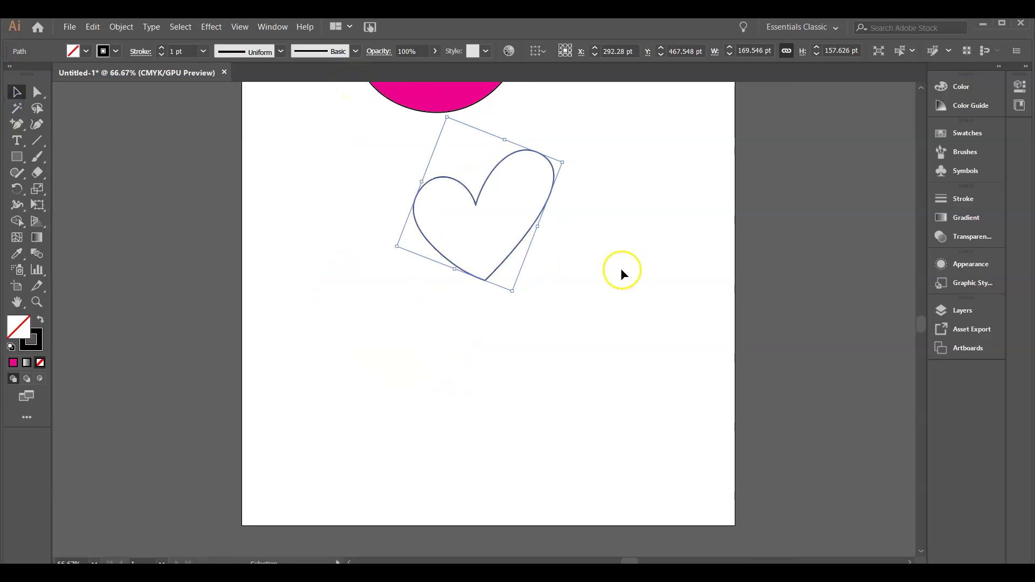
{"action": "right_click", "coordinate": [561, 383]}
{"action": "left_click", "coordinate": [541, 372]}
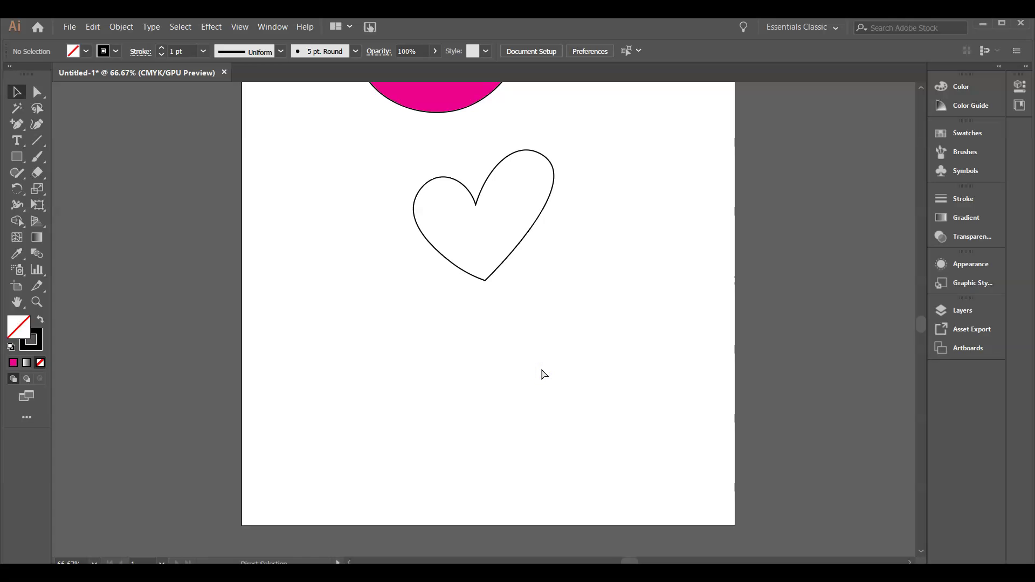
{"action": "key", "text": "ctrl+v"}
{"action": "left_click_drag", "start_coordinate": [107, 112], "coordinate": [483, 358]}
{"action": "left_click_drag", "start_coordinate": [775, 462], "coordinate": [606, 427]}
{"action": "left_click_drag", "start_coordinate": [691, 325], "coordinate": [730, 281]}
{"action": "left_click_drag", "start_coordinate": [573, 380], "coordinate": [601, 402]}
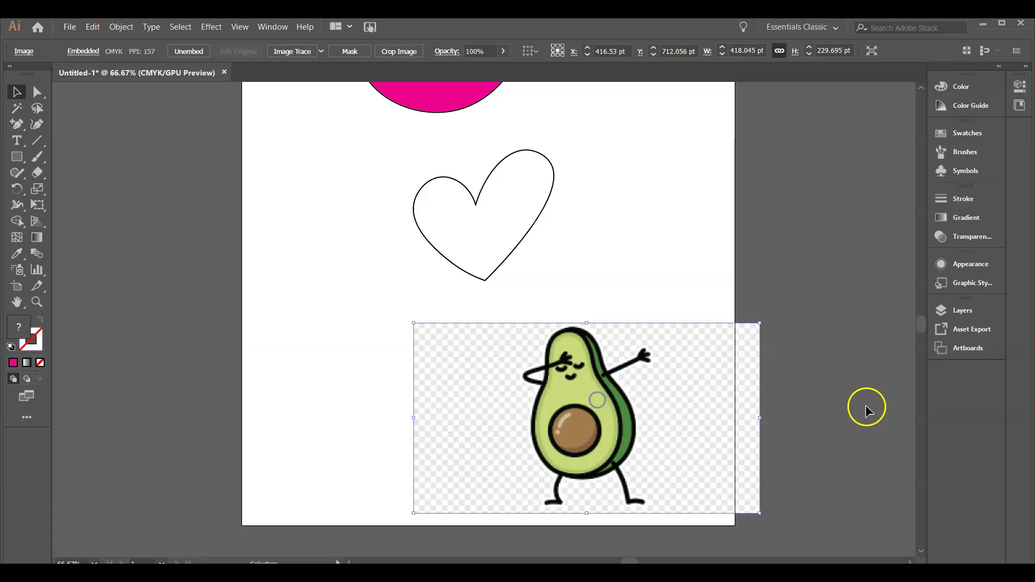
Expand Layer 1 and lock the avocado image so it stays fixed as a tracing template.
{"action": "left_click", "coordinate": [971, 309]}
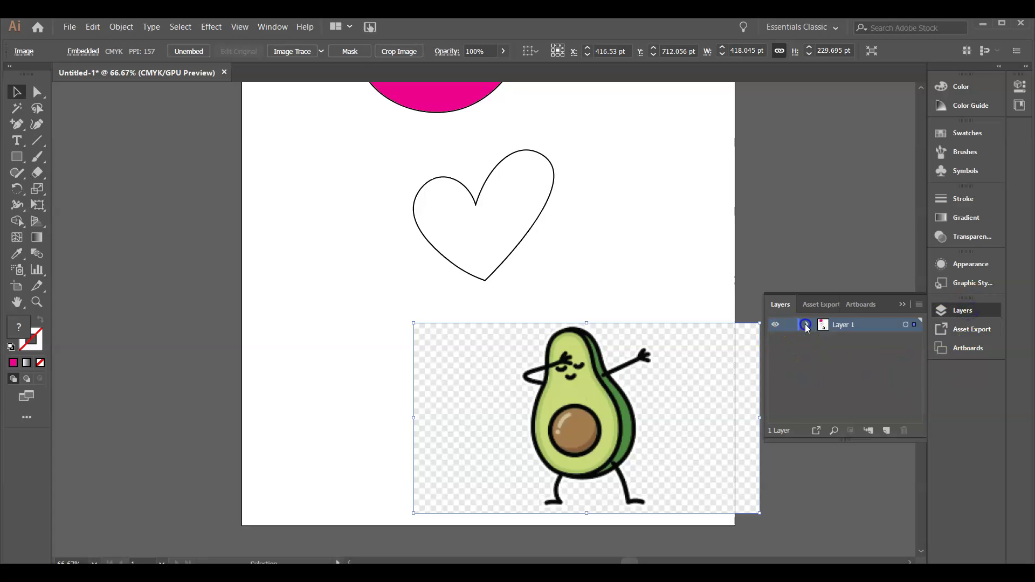
{"action": "left_click", "coordinate": [806, 326]}
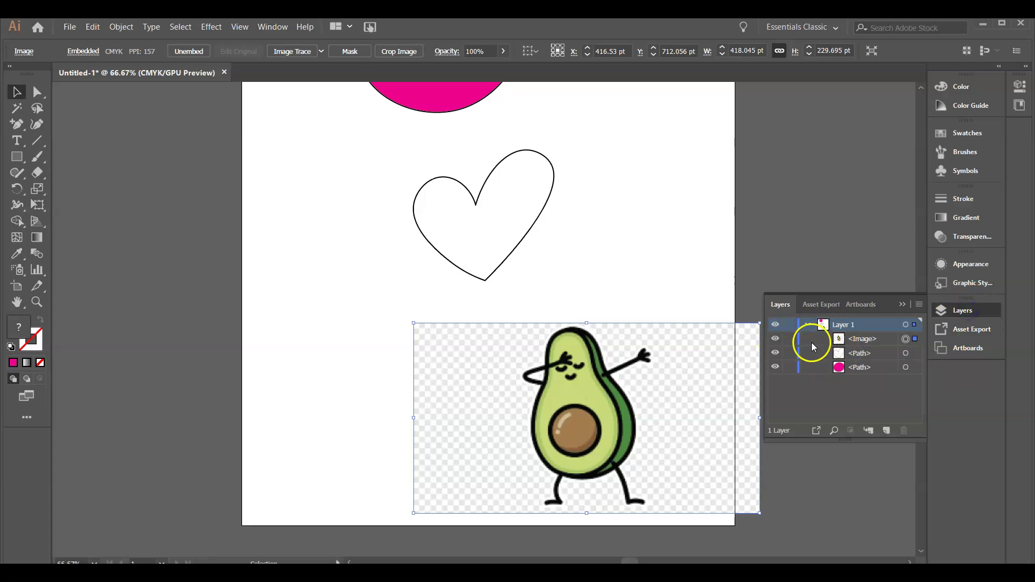
{"action": "left_click", "coordinate": [791, 339]}
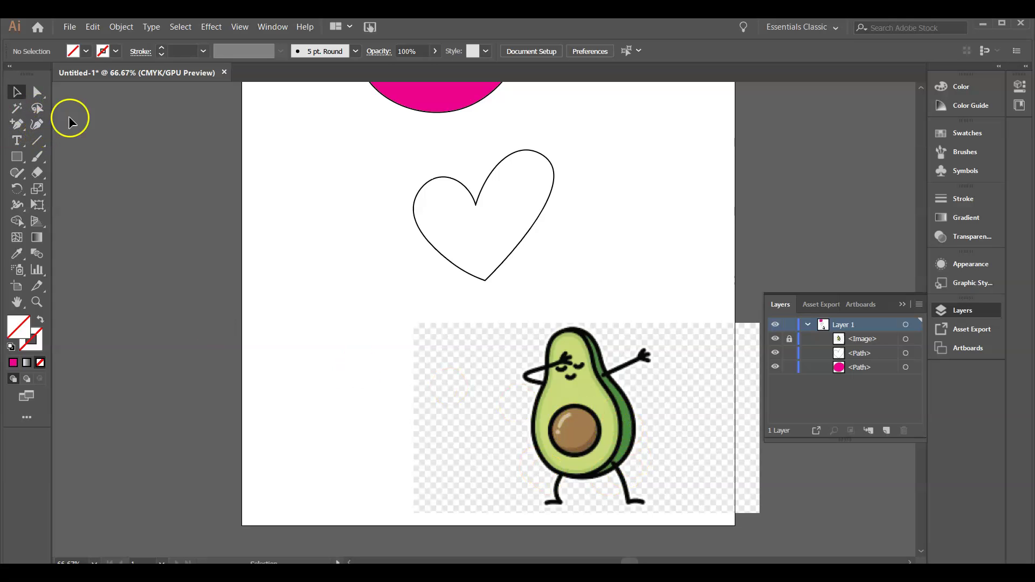
{"action": "left_click", "coordinate": [205, 176]}
{"action": "left_click", "coordinate": [899, 304]}
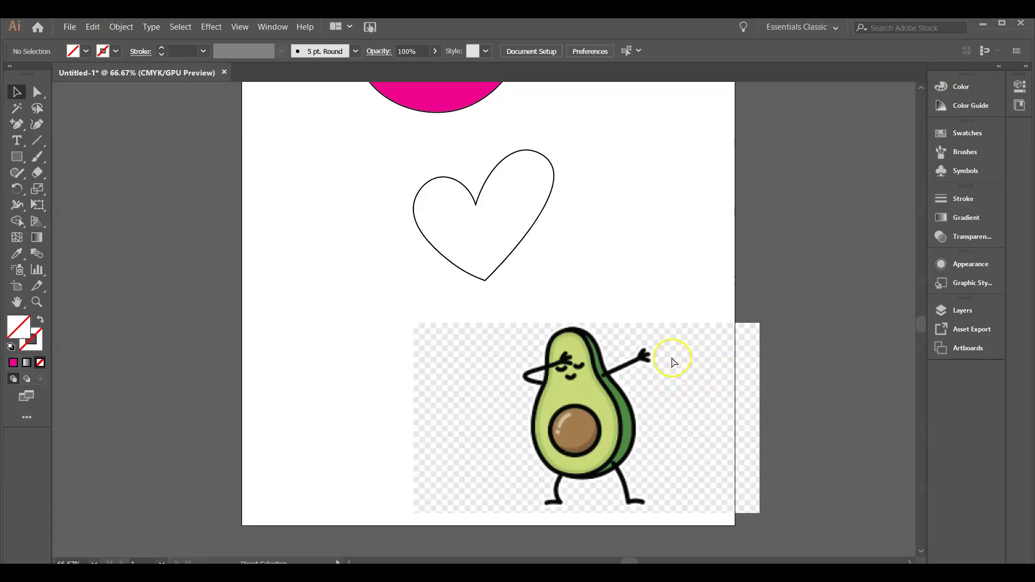
Start a Curvature tool path at the top of the avocado's head and trace its left edge down past the neck.
{"action": "key", "text": "ctrl+plus"}
{"action": "key", "text": "ctrl+plus"}
{"action": "key", "text": "ctrl+plus"}
{"action": "scroll", "coordinate": [700, 345], "scroll_direction": "down", "scroll_amount": 3}
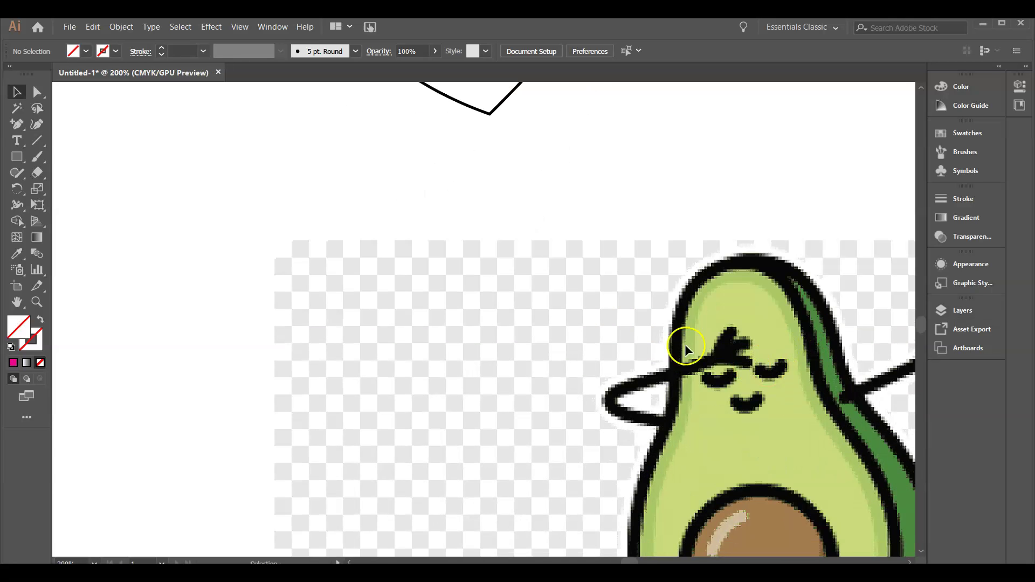
{"action": "key", "text": "ctrl+minus"}
{"action": "scroll", "coordinate": [739, 304], "scroll_direction": "down", "scroll_amount": 5}
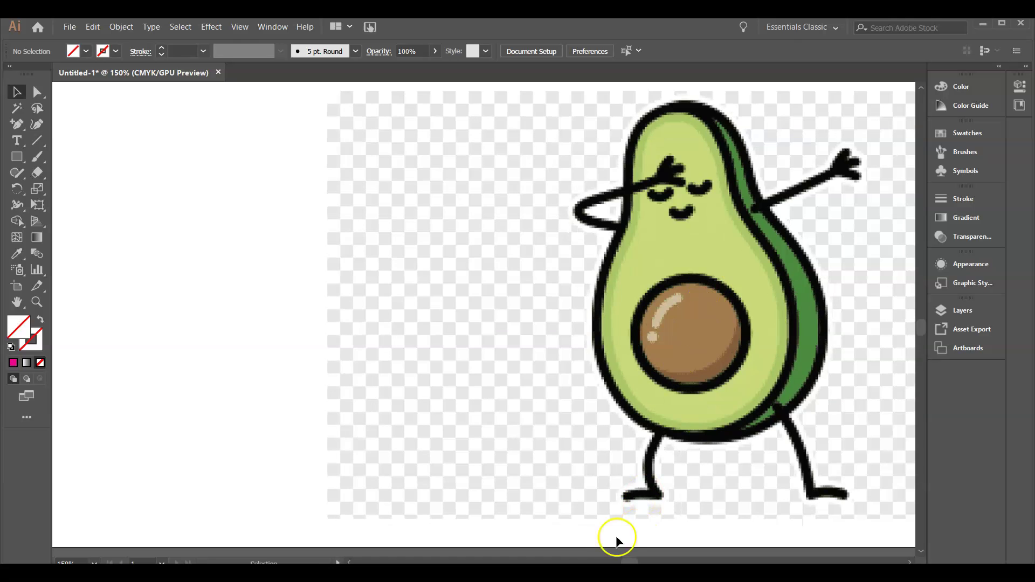
{"action": "scroll", "coordinate": [634, 561], "scroll_direction": "right", "scroll_amount": 6}
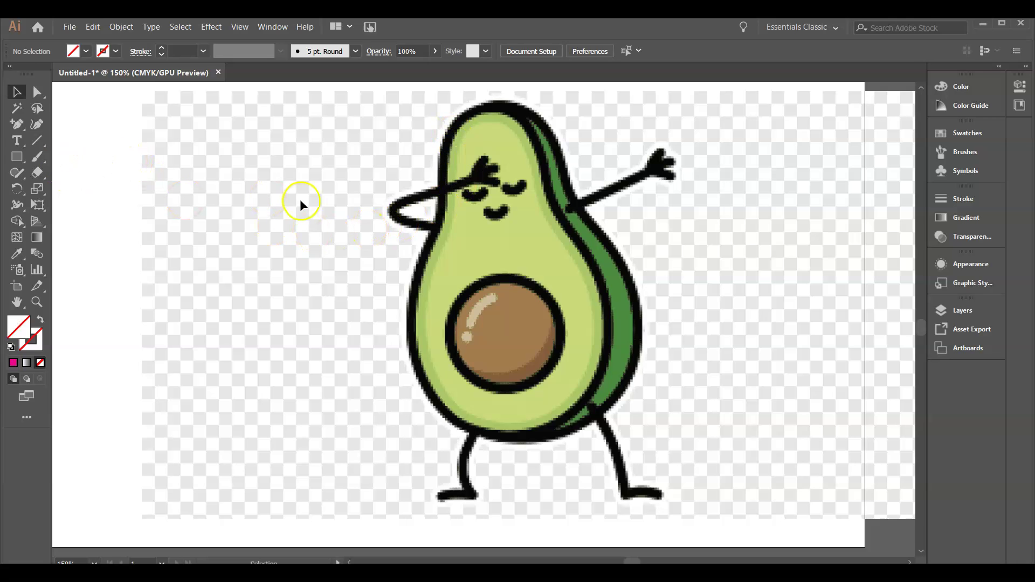
{"action": "left_click", "coordinate": [36, 124]}
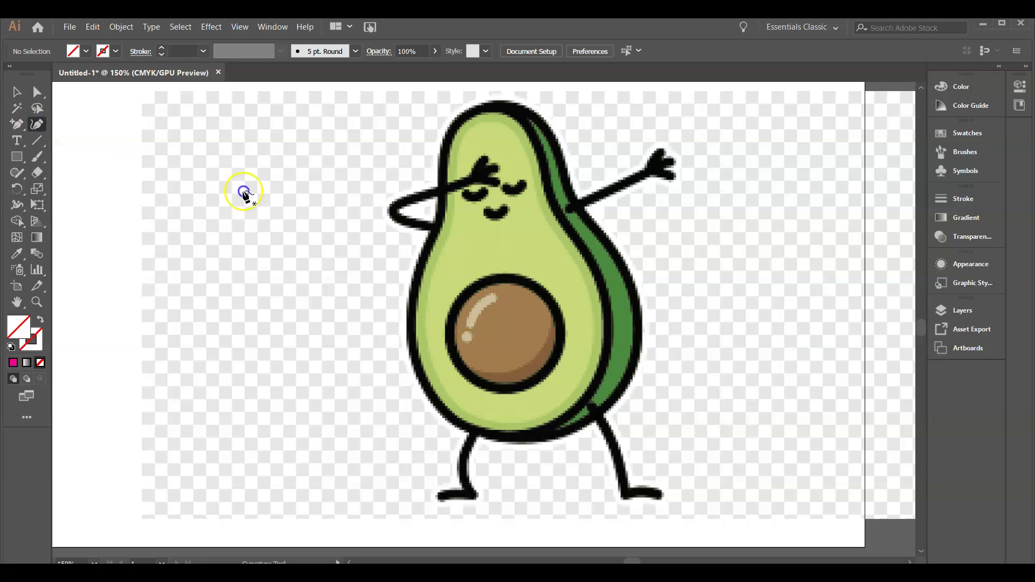
{"action": "left_click", "coordinate": [488, 102]}
{"action": "left_click", "coordinate": [448, 132]}
{"action": "left_click", "coordinate": [438, 171]}
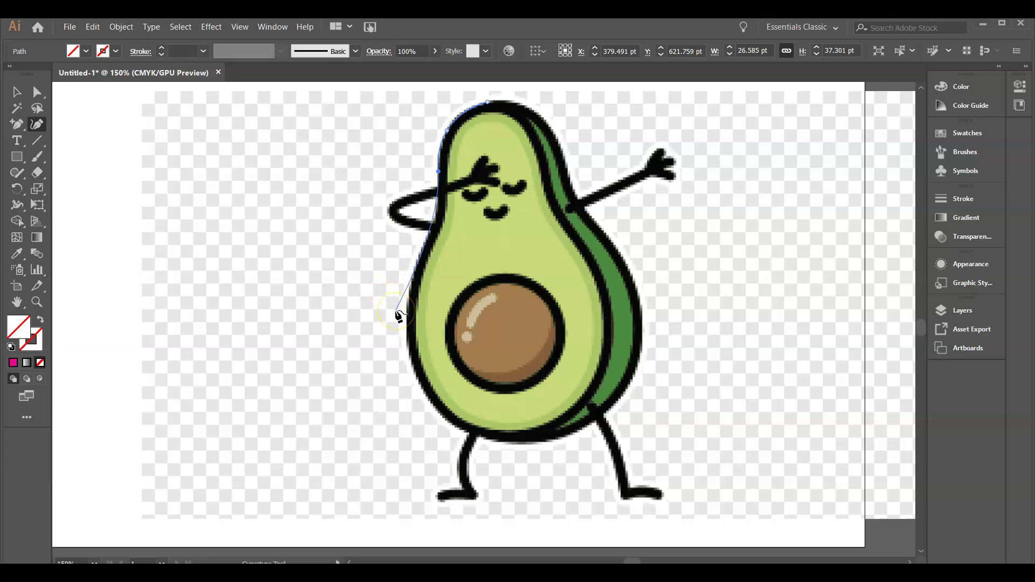
{"action": "left_click", "coordinate": [437, 226]}
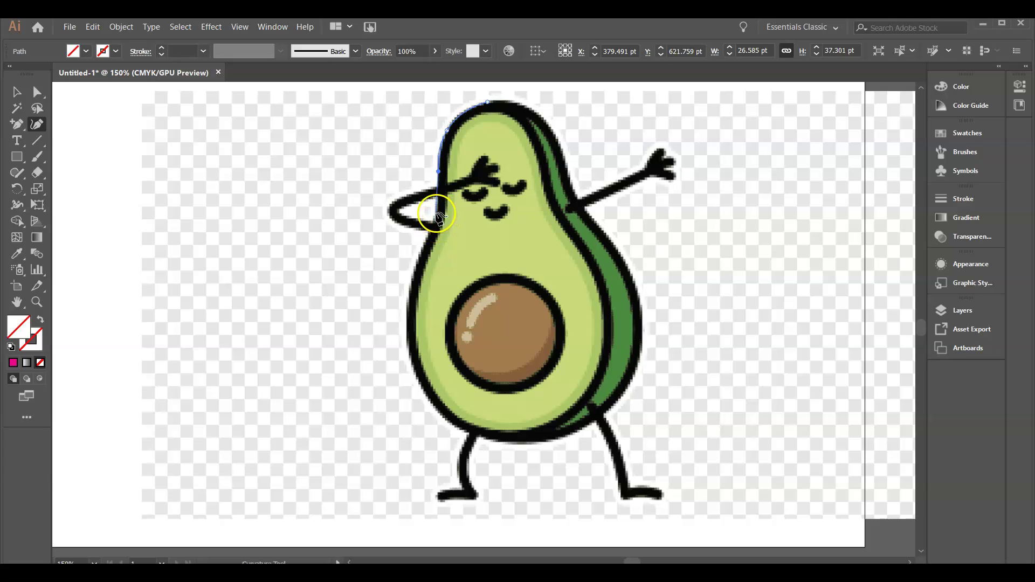
{"action": "left_click", "coordinate": [437, 214]}
{"action": "left_click", "coordinate": [423, 256]}
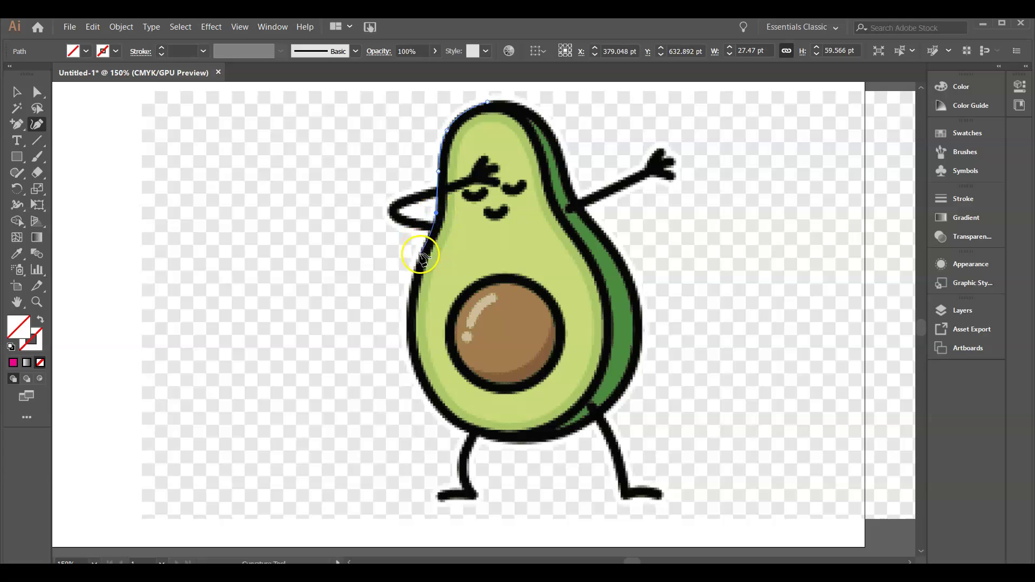
Continue the curved outline around the avocado's lower left side and base, and up its right bulge, fitting the points to the edge.
{"action": "left_click", "coordinate": [410, 313]}
{"action": "left_click", "coordinate": [408, 361]}
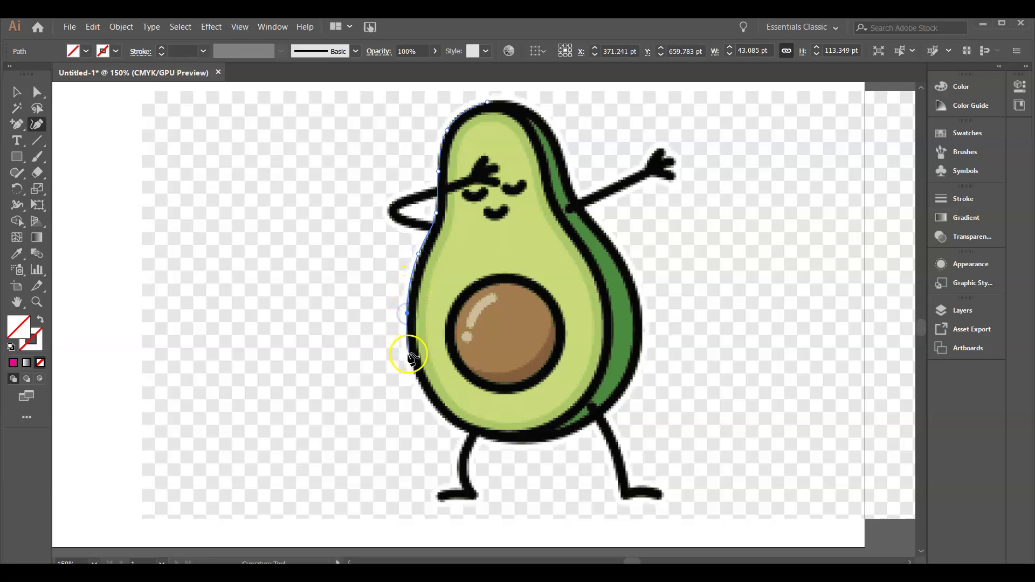
{"action": "left_click_drag", "start_coordinate": [428, 411], "coordinate": [443, 417]}
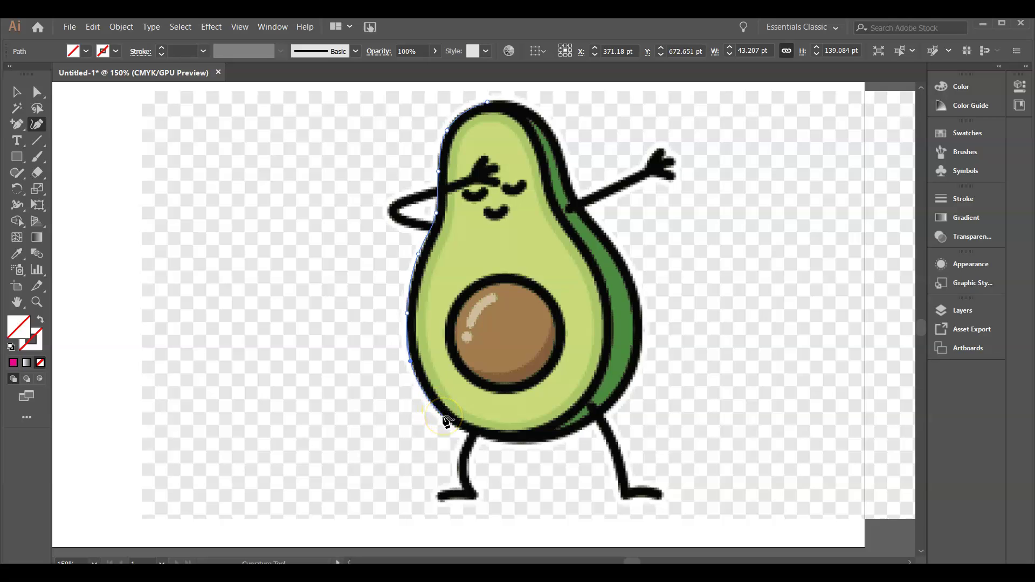
{"action": "left_click", "coordinate": [538, 442]}
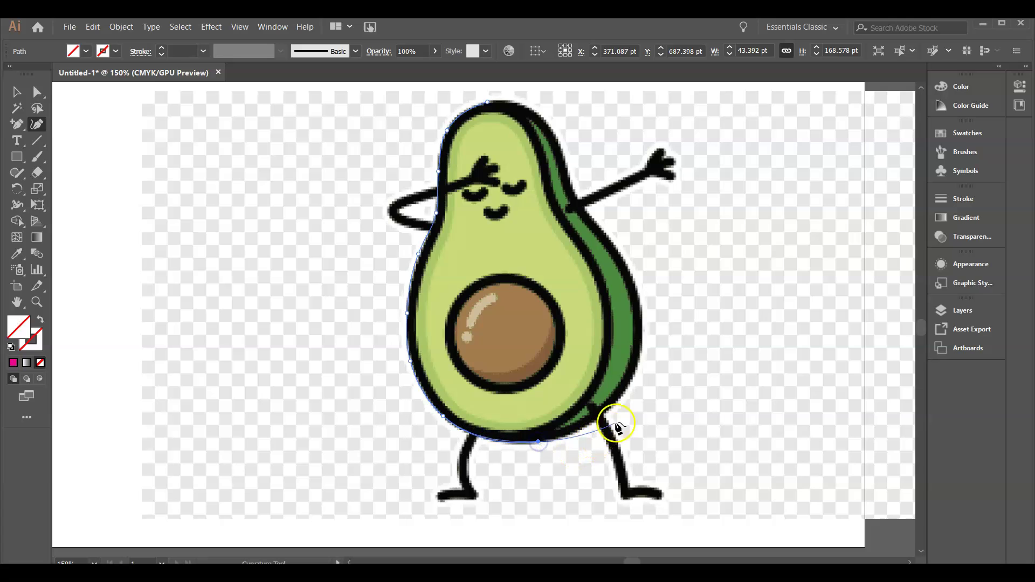
{"action": "left_click", "coordinate": [623, 398]}
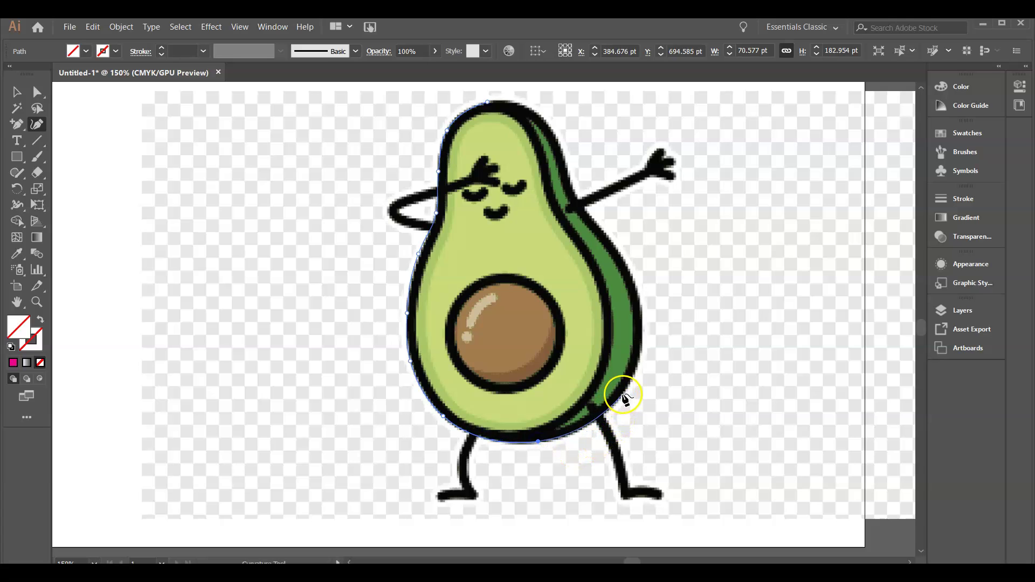
{"action": "mouse_move", "coordinate": [649, 328]}
{"action": "left_mouse_down"}
{"action": "mouse_move", "coordinate": [635, 300]}
{"action": "mouse_move", "coordinate": [645, 326]}
{"action": "left_mouse_up"}
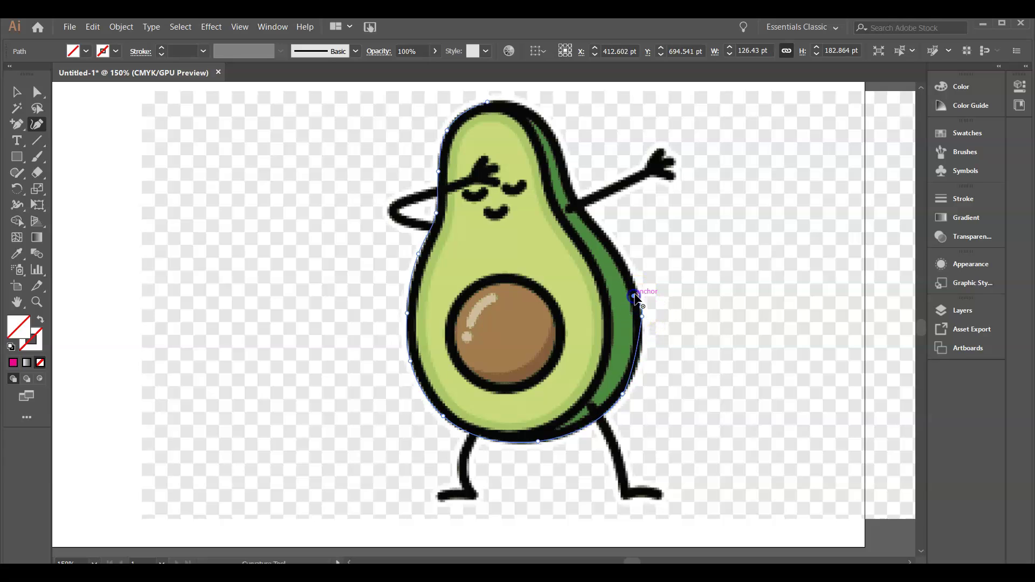
{"action": "left_click_drag", "start_coordinate": [626, 342], "coordinate": [647, 294]}
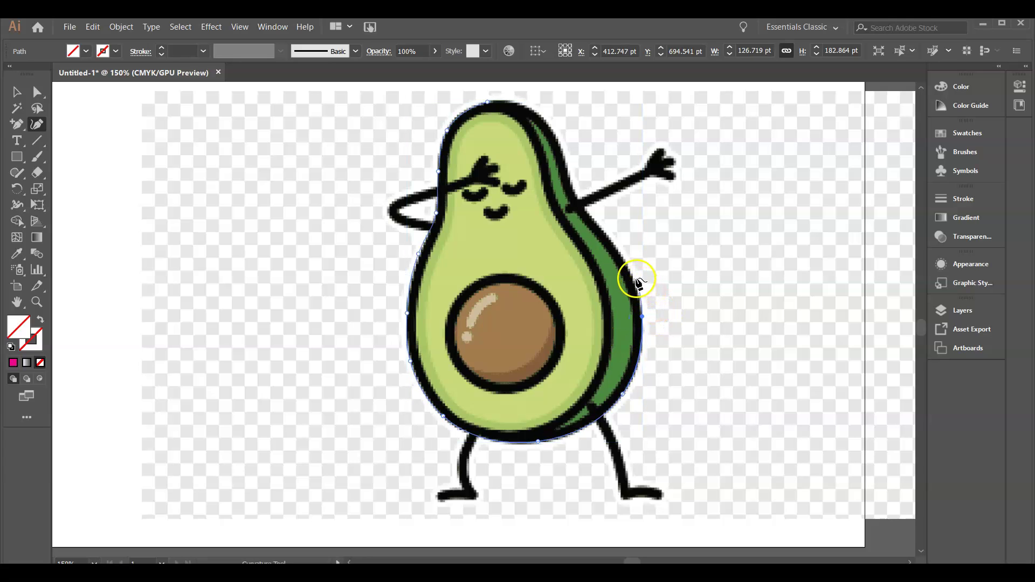
Trace the avocado's upper right edge past the raised arm and close the path at its starting point.
{"action": "left_click", "coordinate": [613, 242]}
{"action": "left_click", "coordinate": [591, 215]}
{"action": "left_click", "coordinate": [571, 187]}
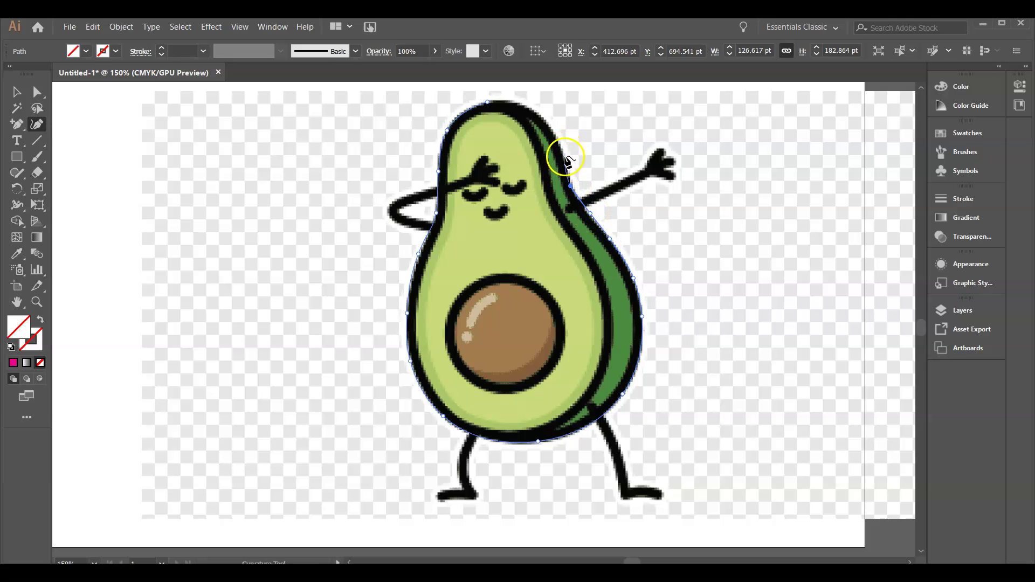
{"action": "left_click", "coordinate": [555, 130]}
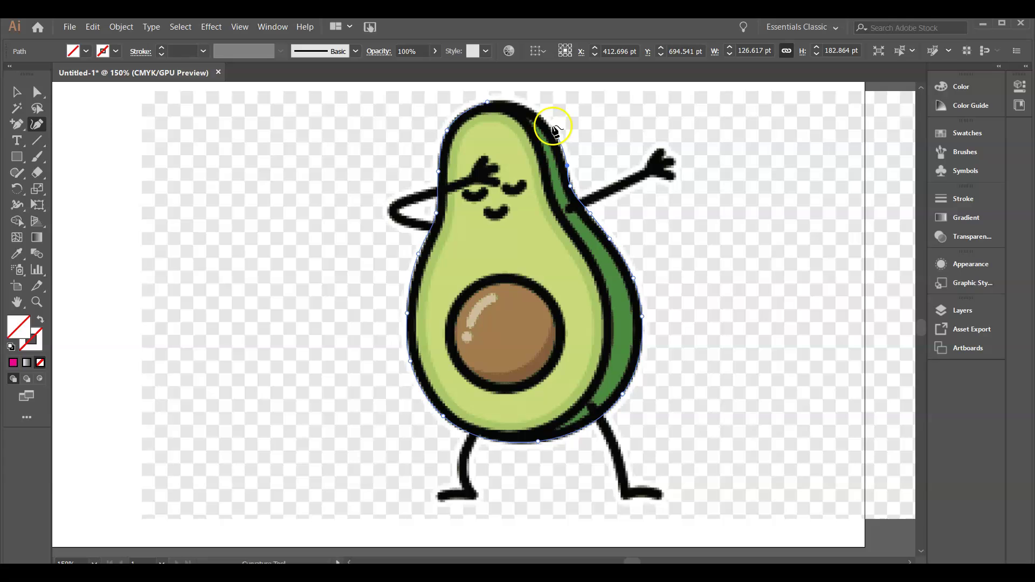
{"action": "left_click", "coordinate": [519, 103]}
{"action": "left_click", "coordinate": [489, 103]}
{"action": "left_click_drag", "start_coordinate": [488, 103], "coordinate": [488, 102]}
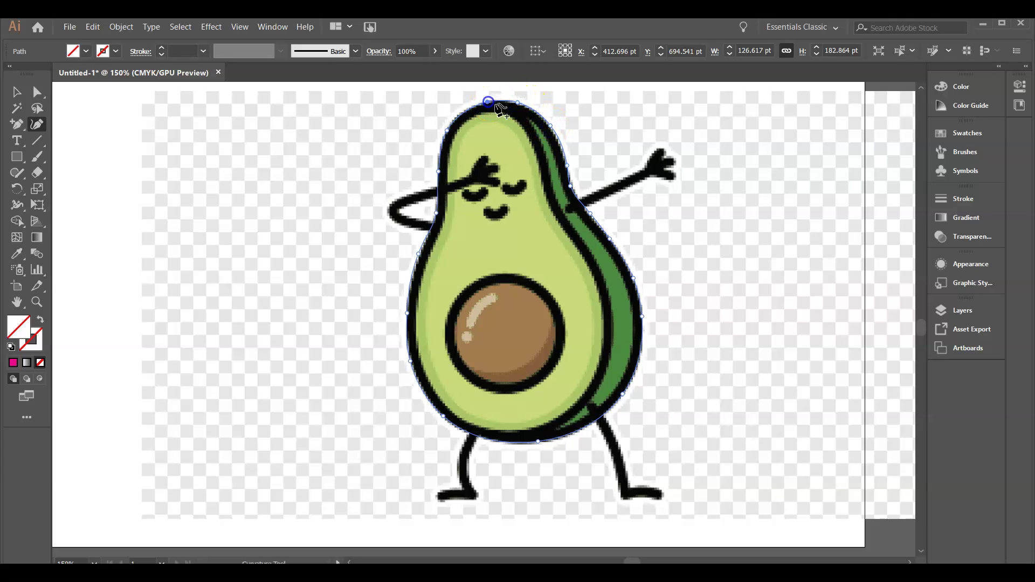
Fill the traced avocado body with green and hide its path to reveal the template image.
{"action": "left_click", "coordinate": [86, 51]}
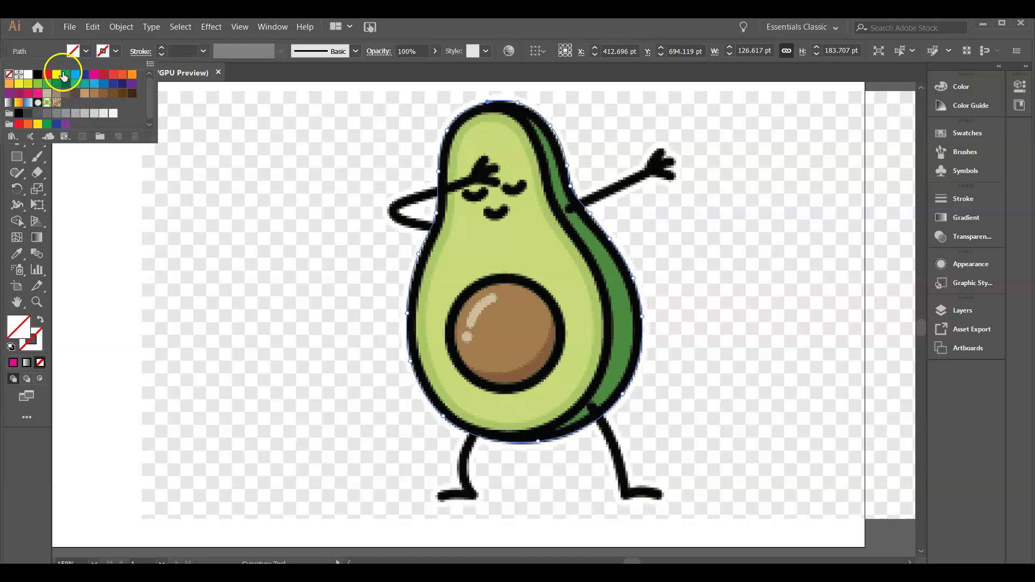
{"action": "left_click", "coordinate": [65, 74]}
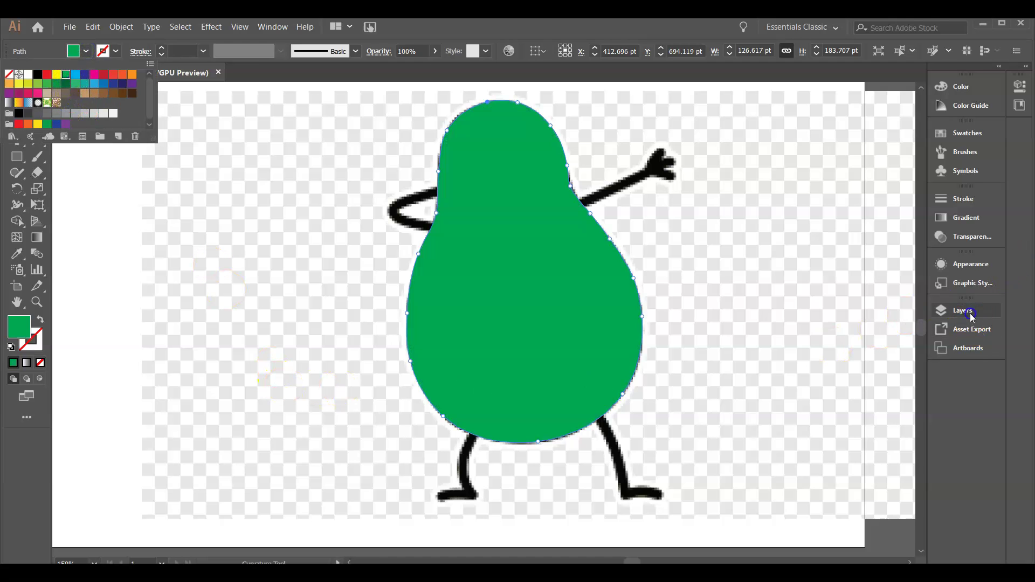
{"action": "left_click", "coordinate": [946, 312]}
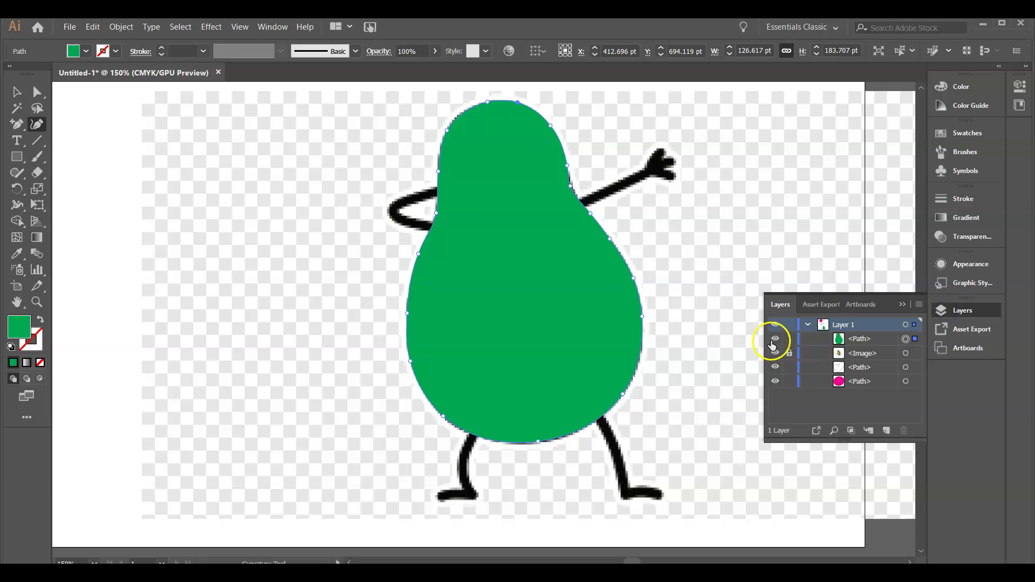
{"action": "left_click", "coordinate": [775, 339]}
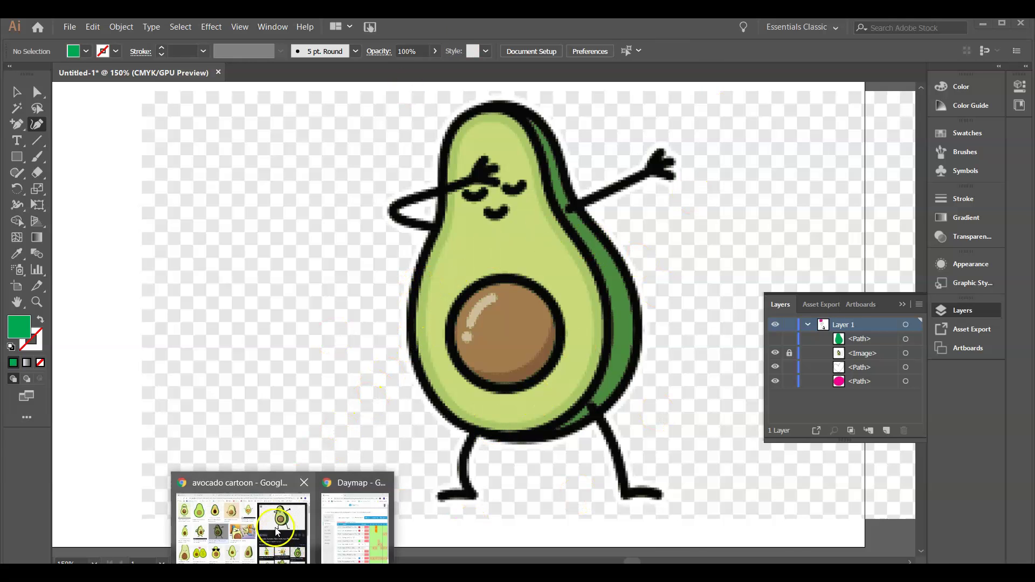
{"action": "left_click", "coordinate": [276, 527]}
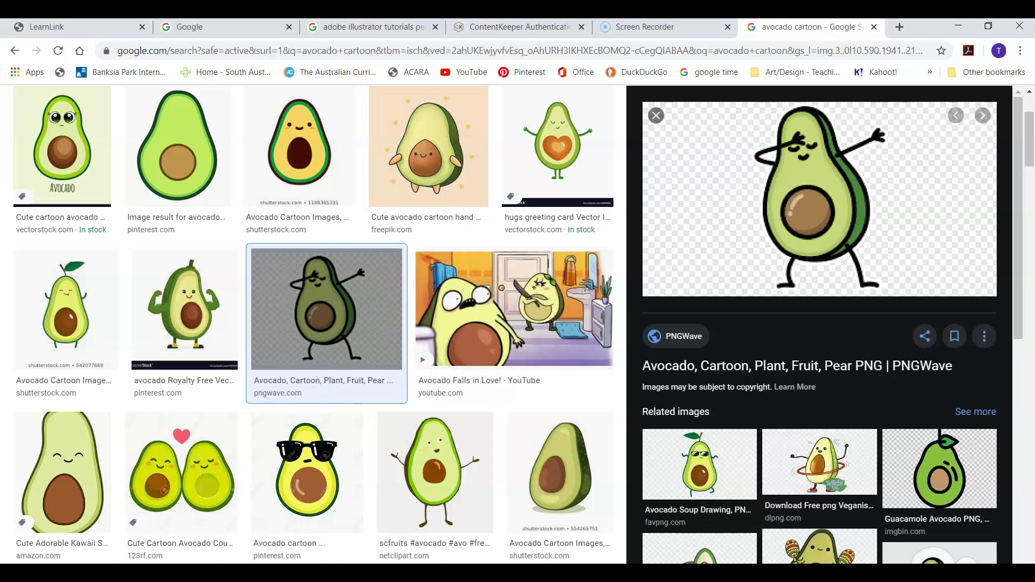
{"action": "key", "text": "alt+Tab"}
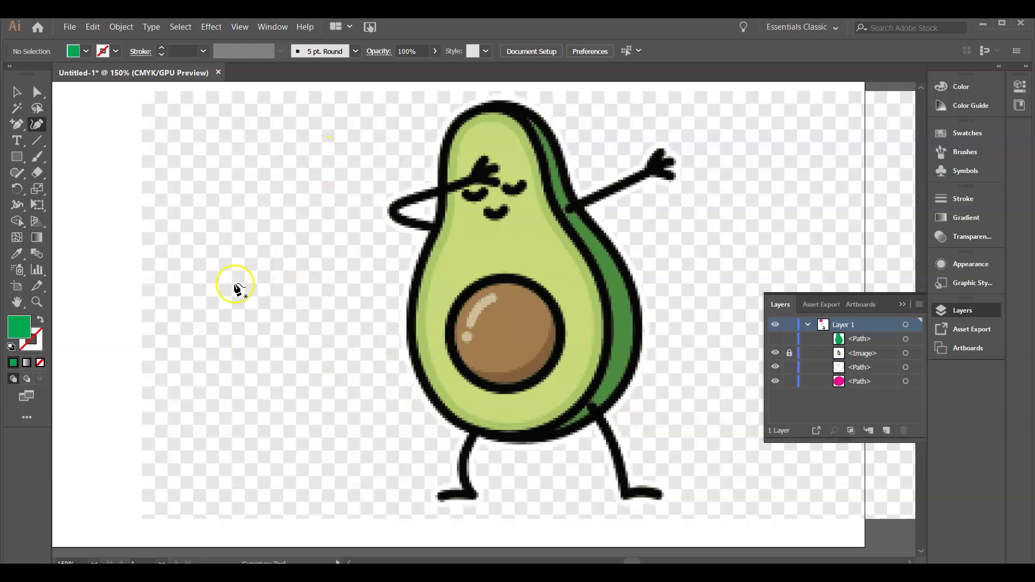
Activate the Add Anchor Point tool and bring the blank artboard area beside the avocado image into view.
{"action": "left_click", "coordinate": [18, 128], "text": "alt"}
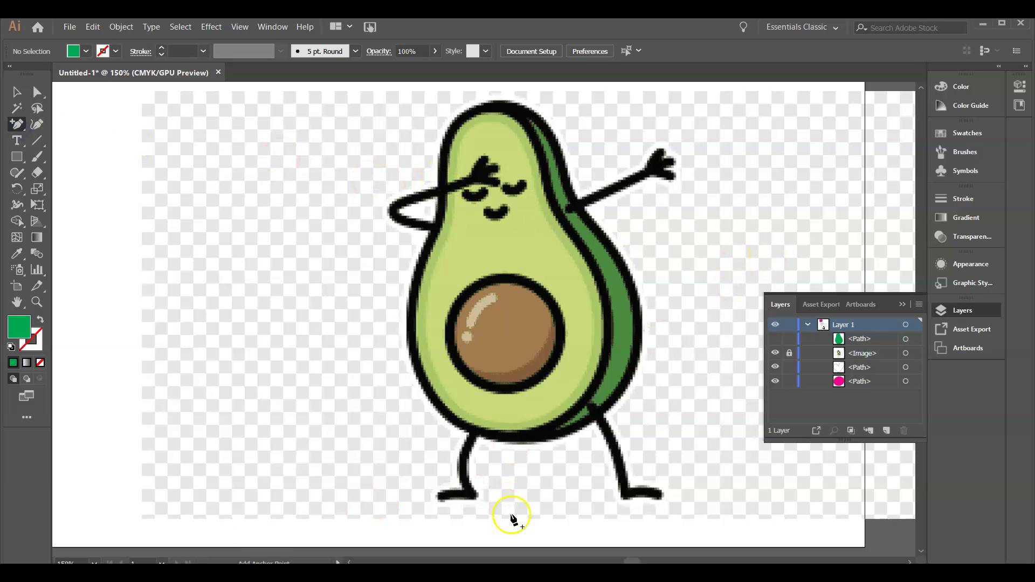
{"action": "left_click", "coordinate": [512, 557]}
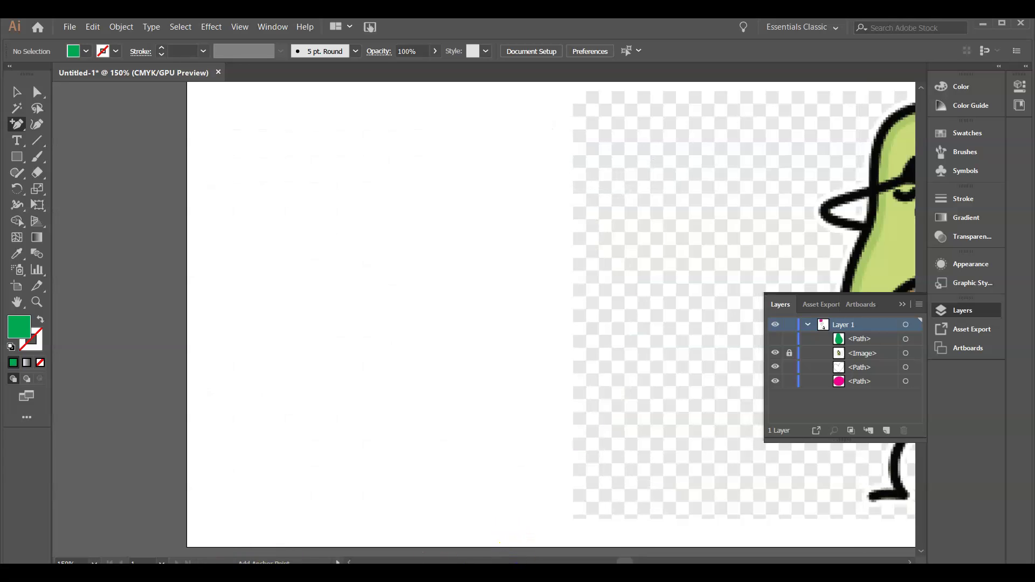